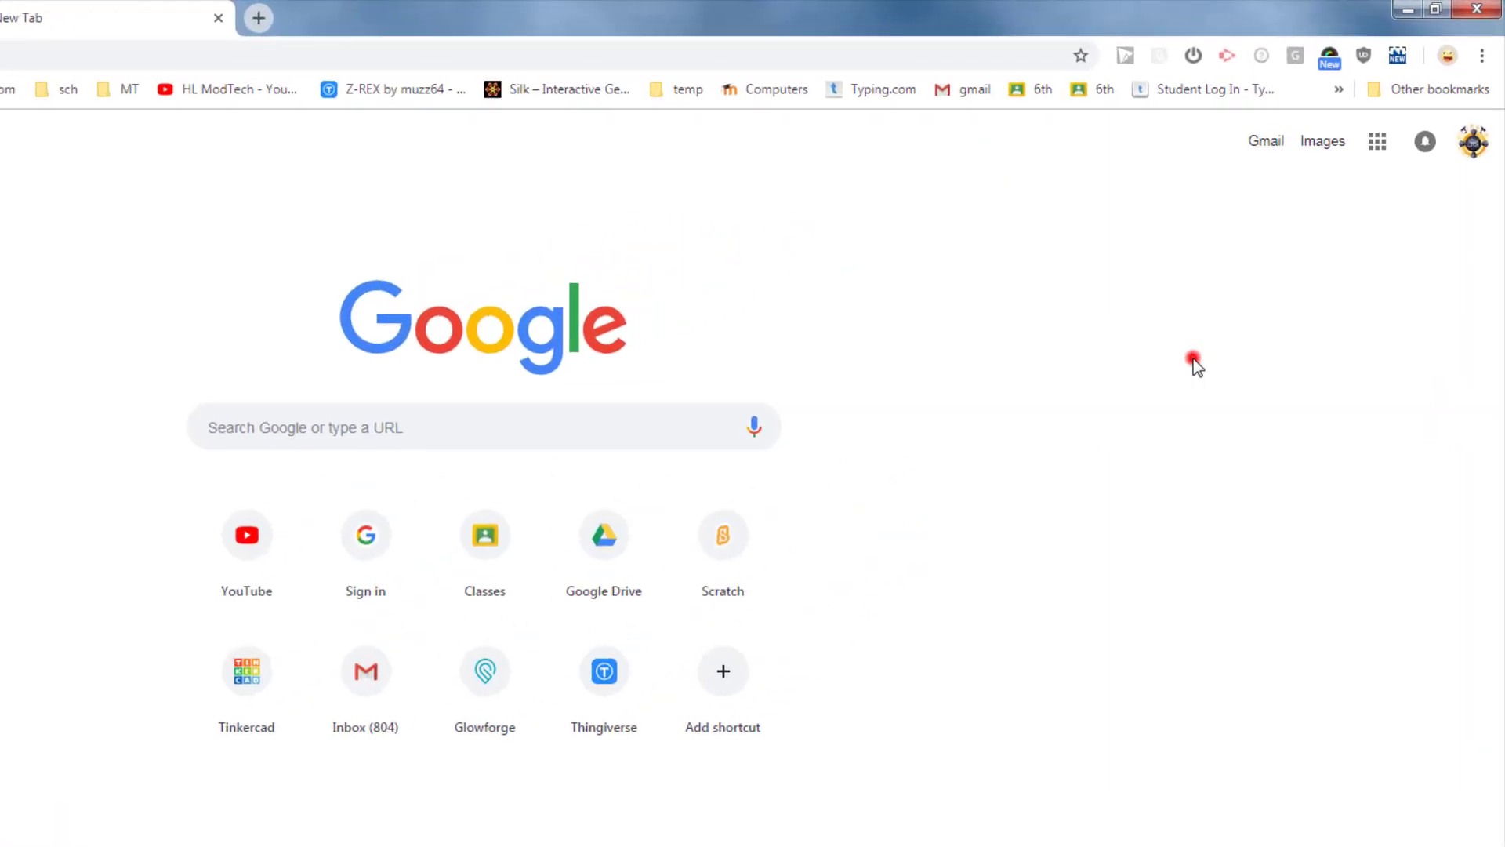
Go to Google Drive from the apps menu and start a new Google Drawings file.
click(1189, 362)
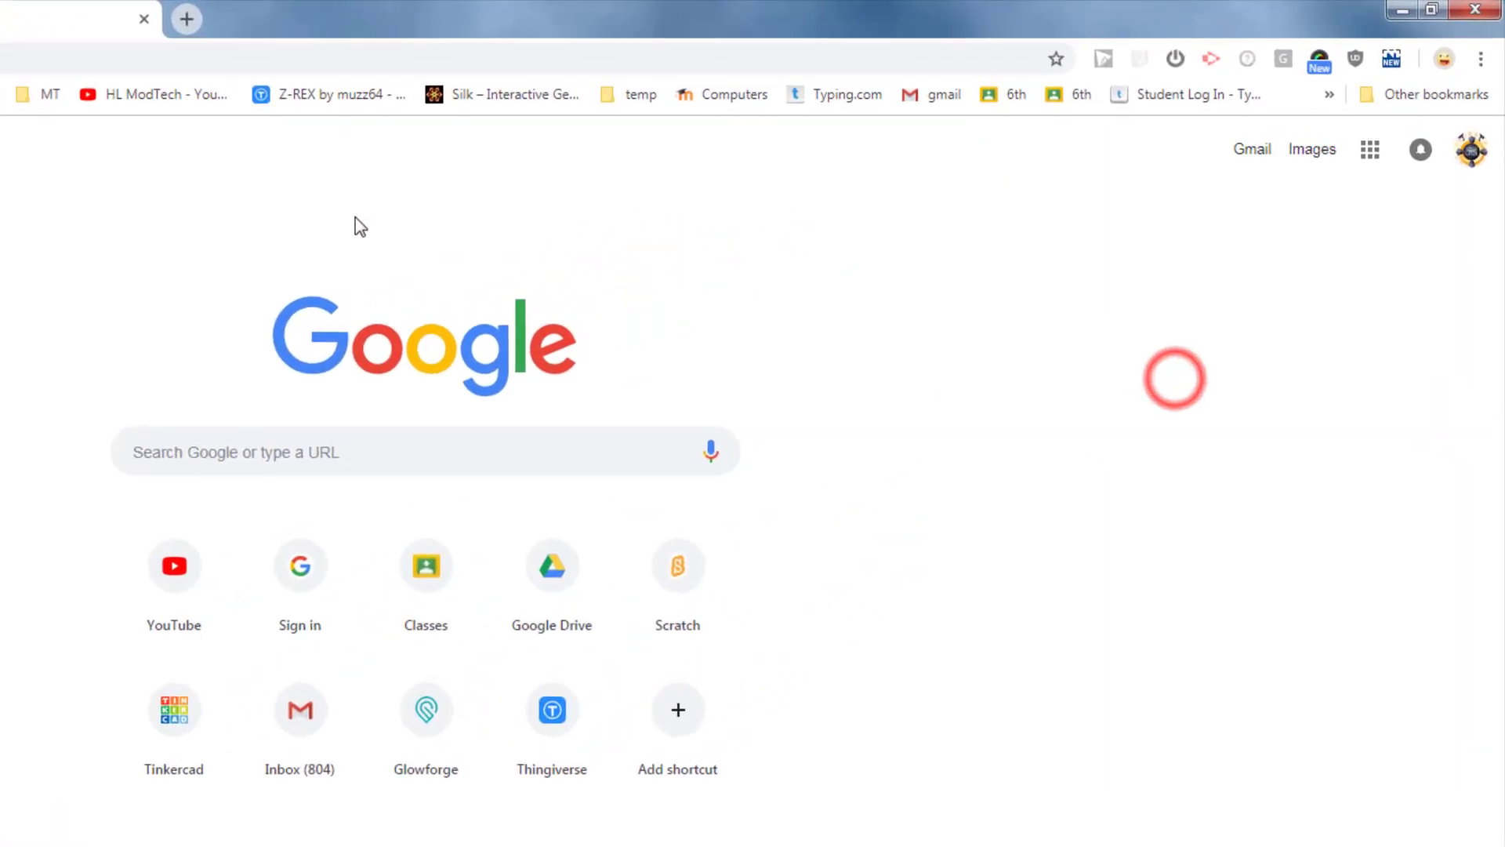
click(1369, 153)
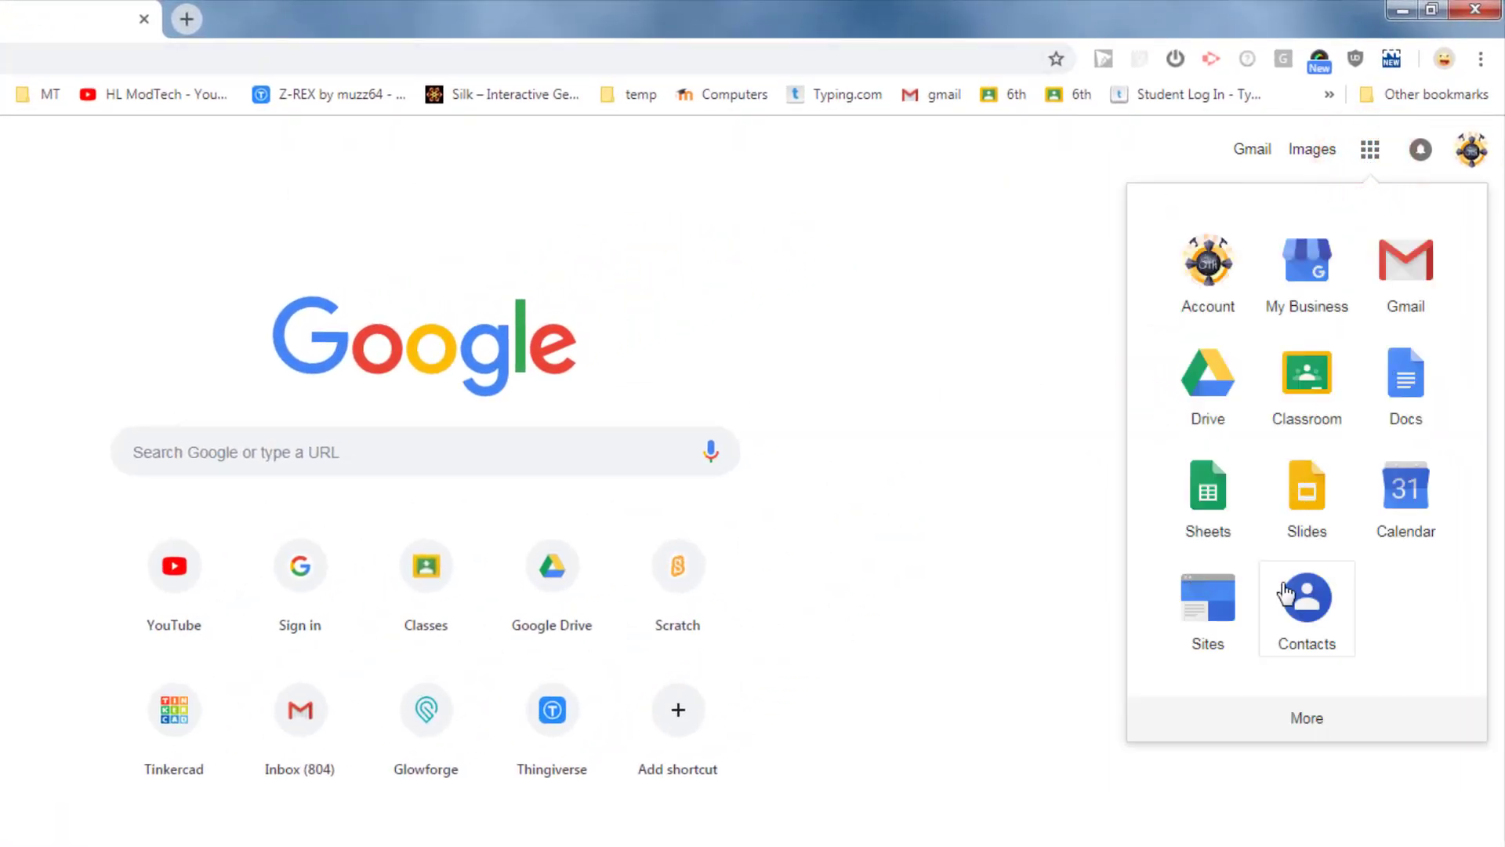
click(1197, 400)
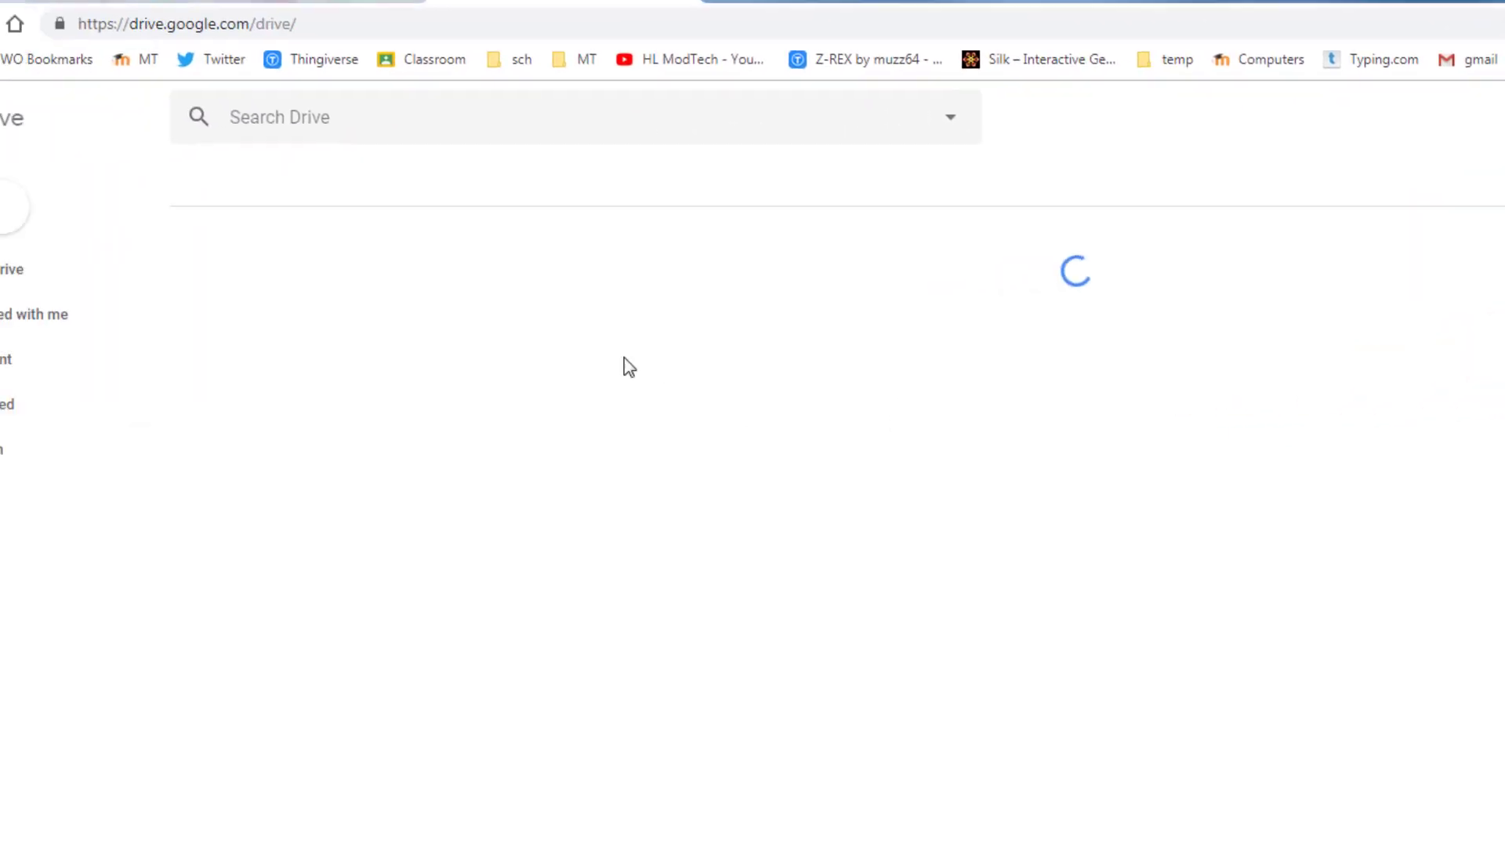
click(38, 203)
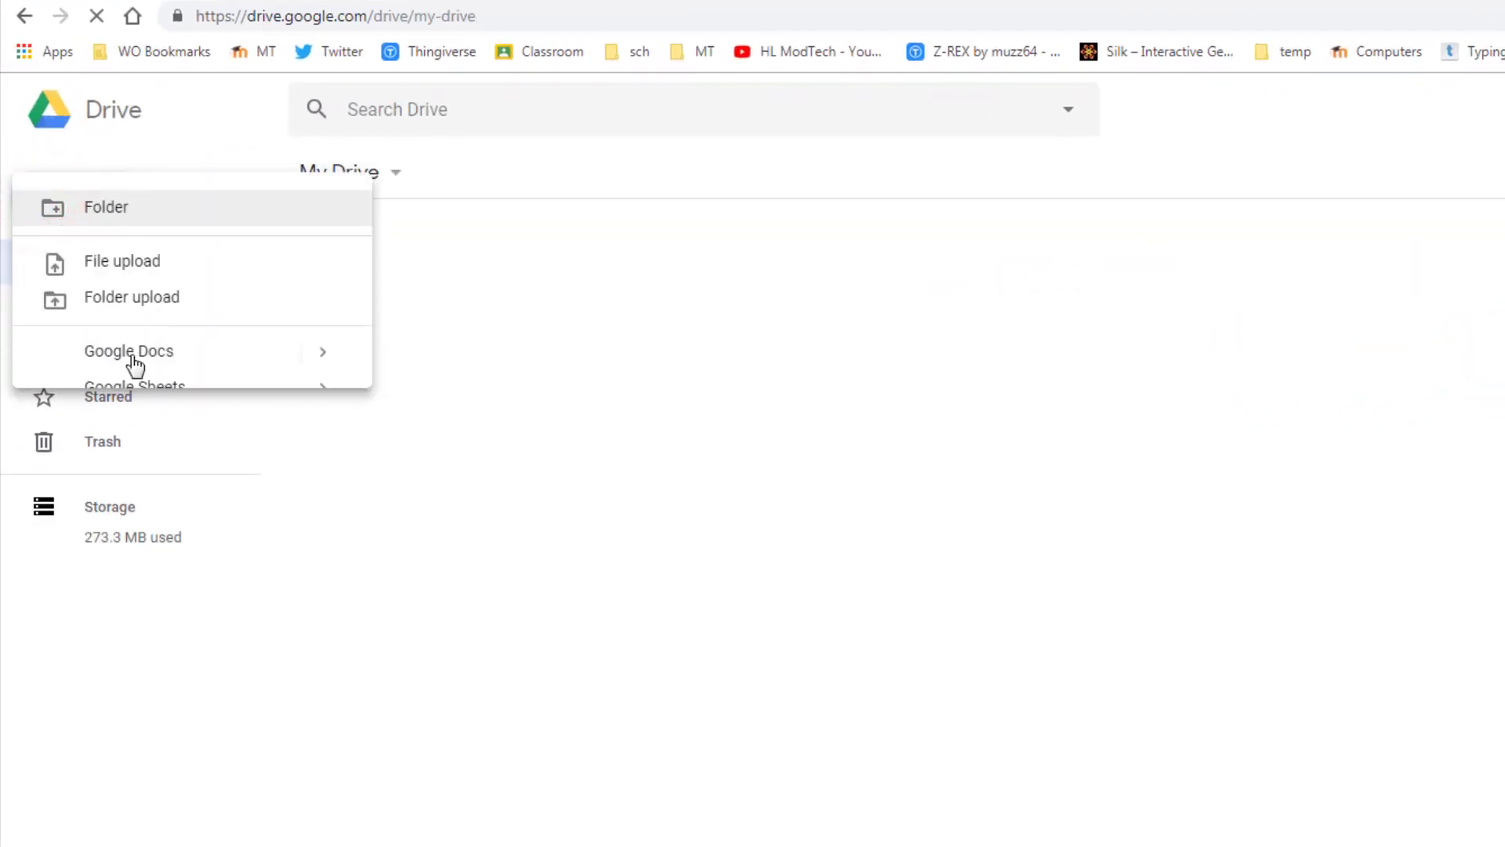
click(115, 461)
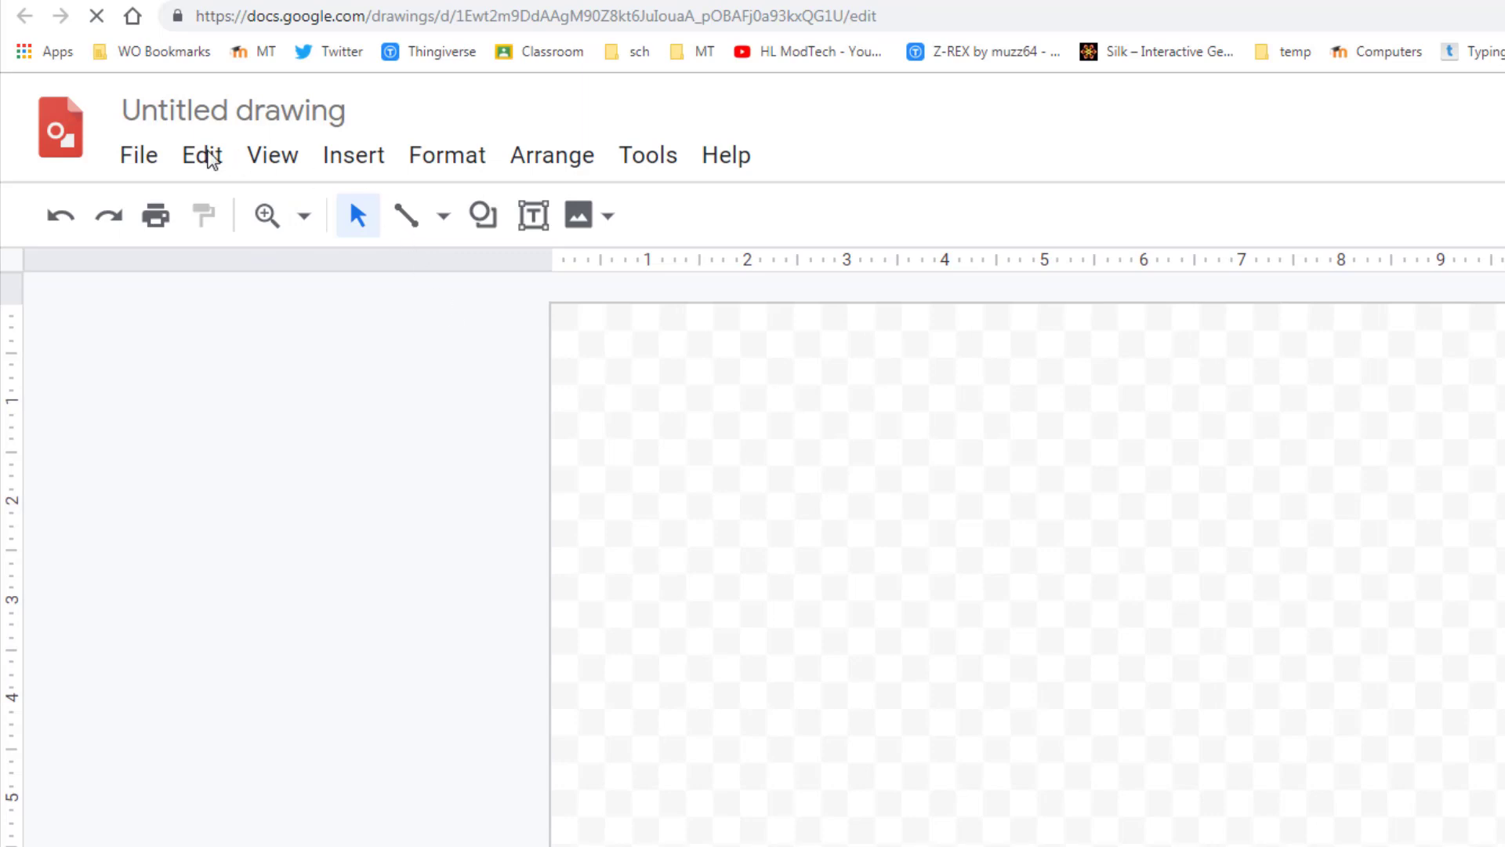
Insert a word art box containing the text 'Be Awesome'.
click(353, 154)
mouse_move(399, 594)
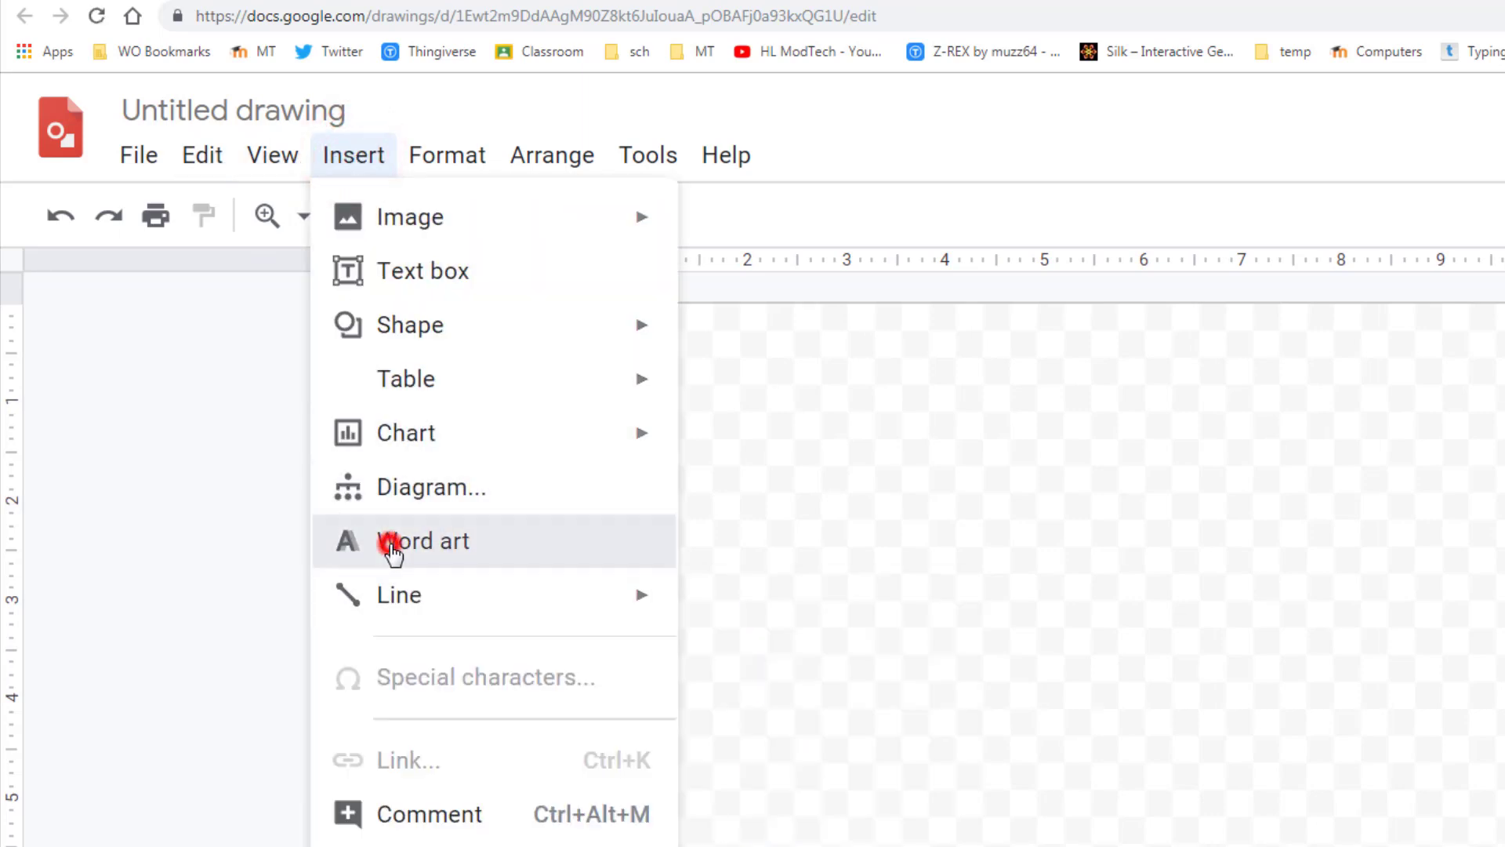
click(394, 543)
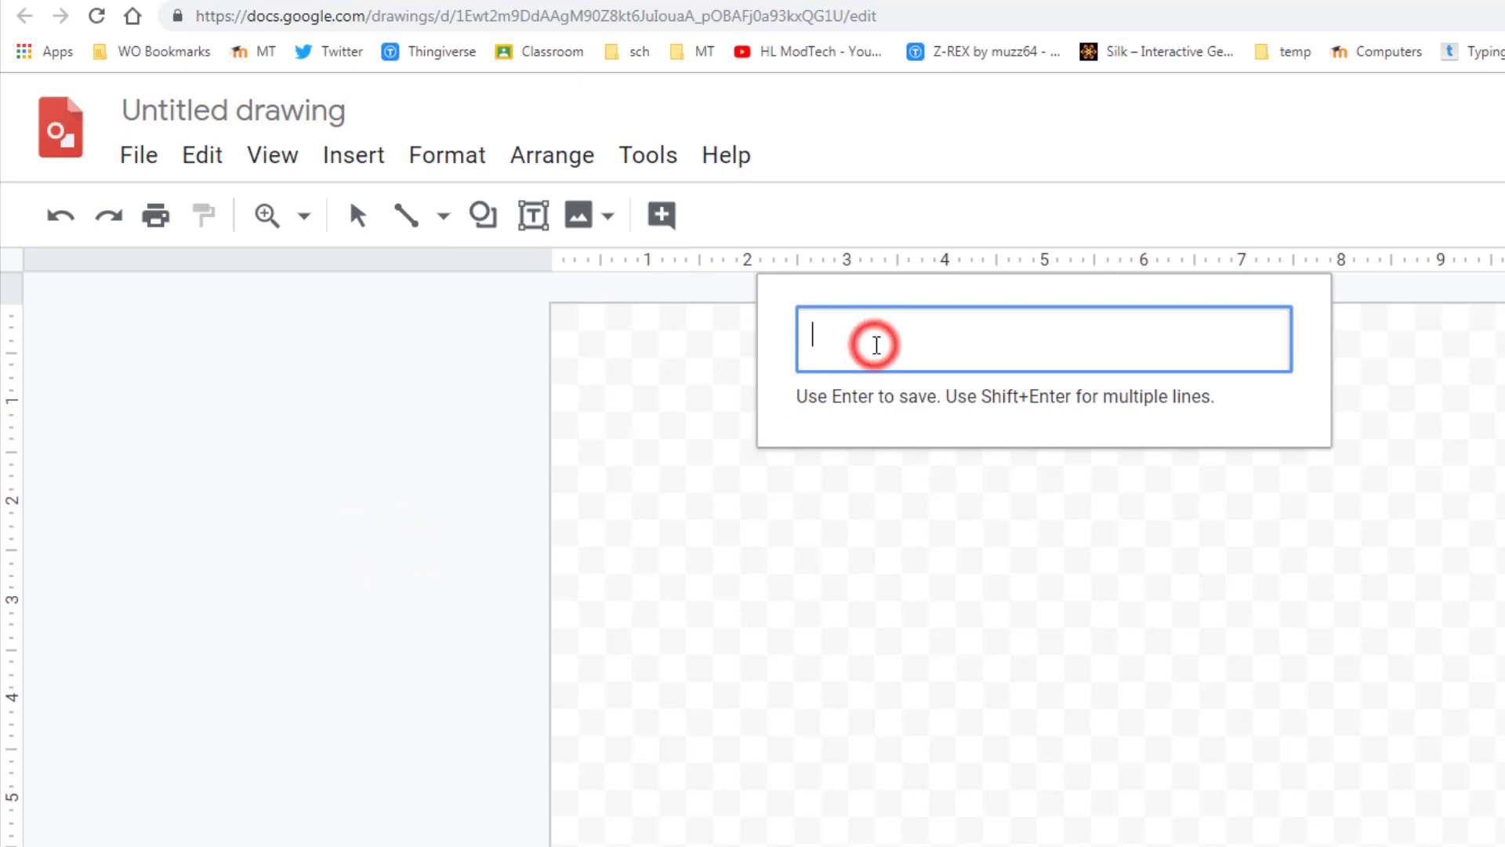
key(shift+Return)
text(Be Awesome)
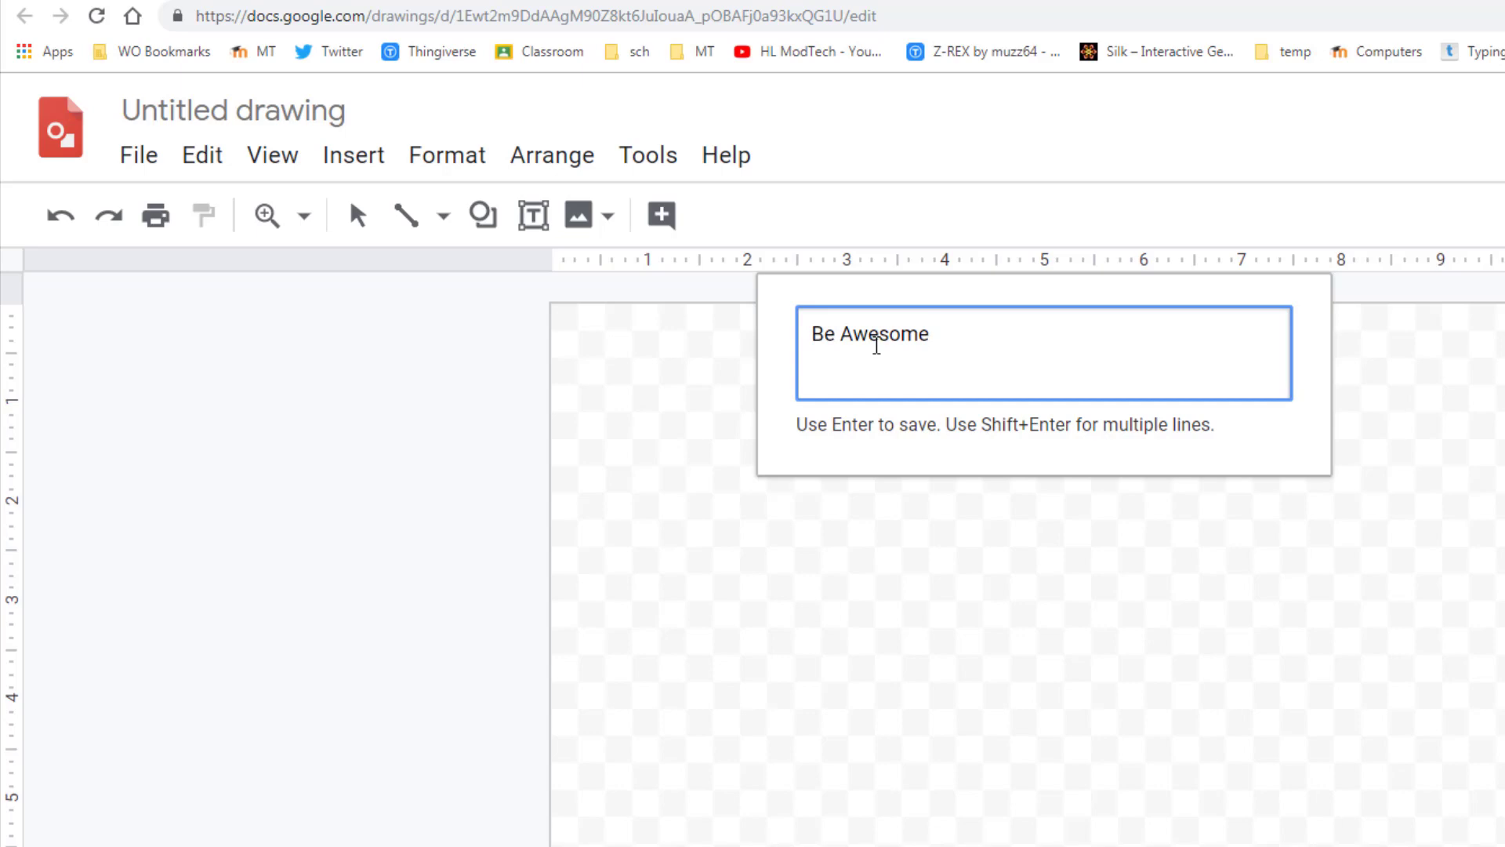
Place the Be Awesome word art at the top of the page and make it taller.
key(Return)
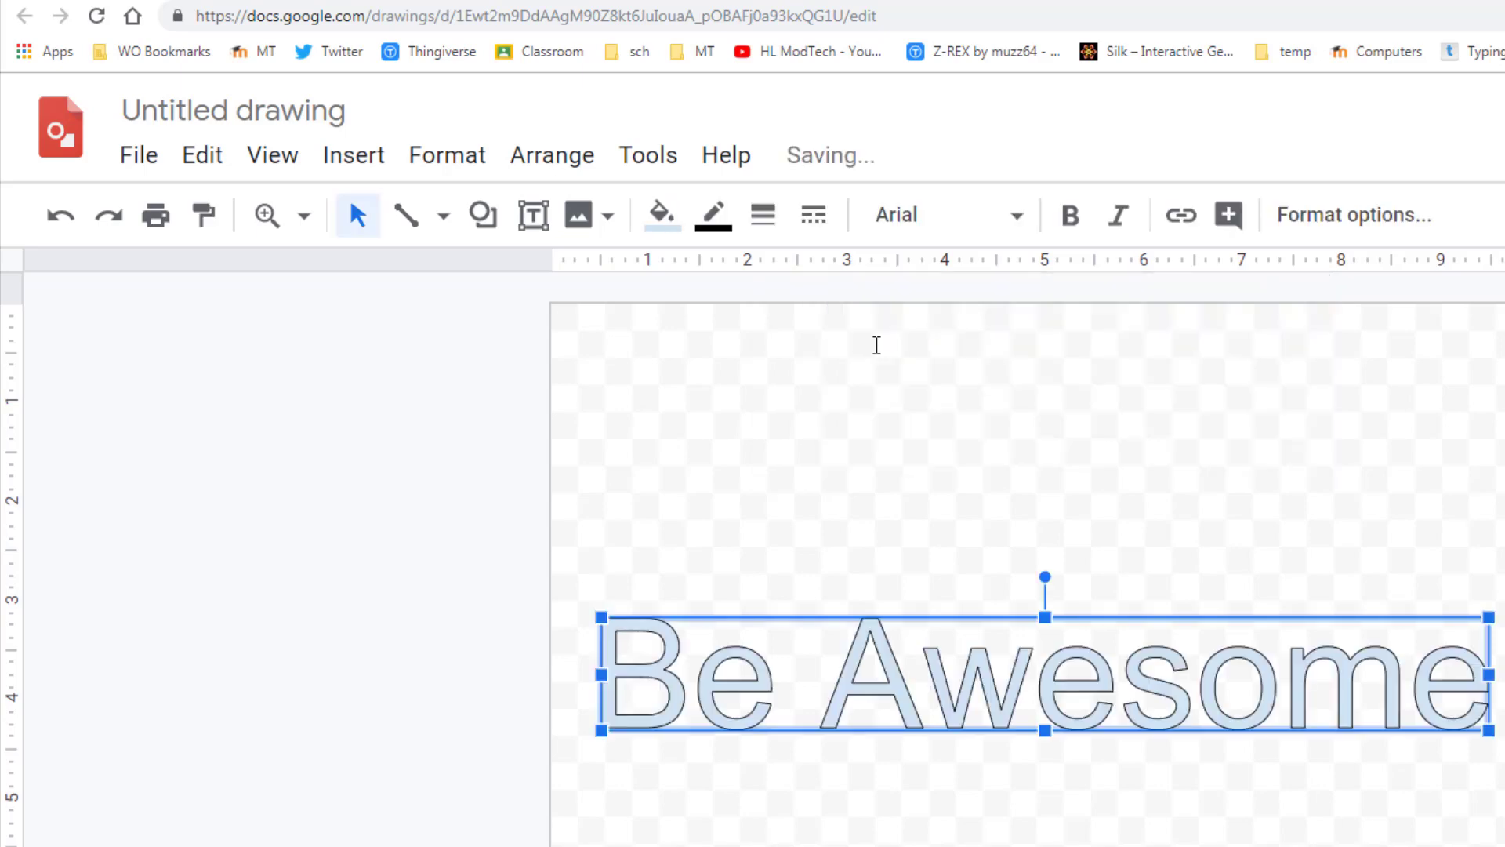
drag(852, 661, 839, 373)
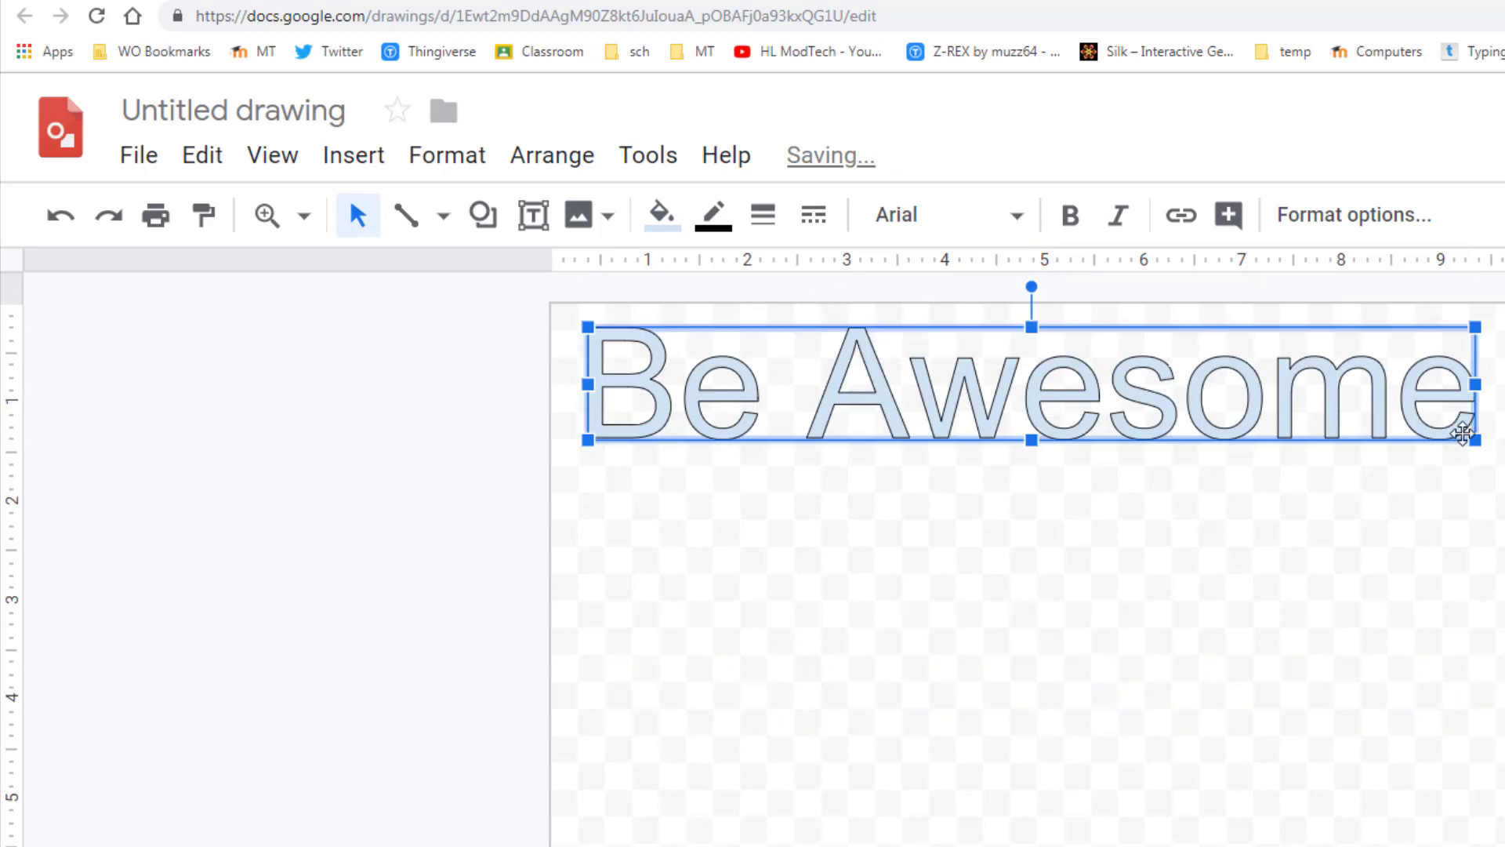
drag(1476, 443, 1043, 483)
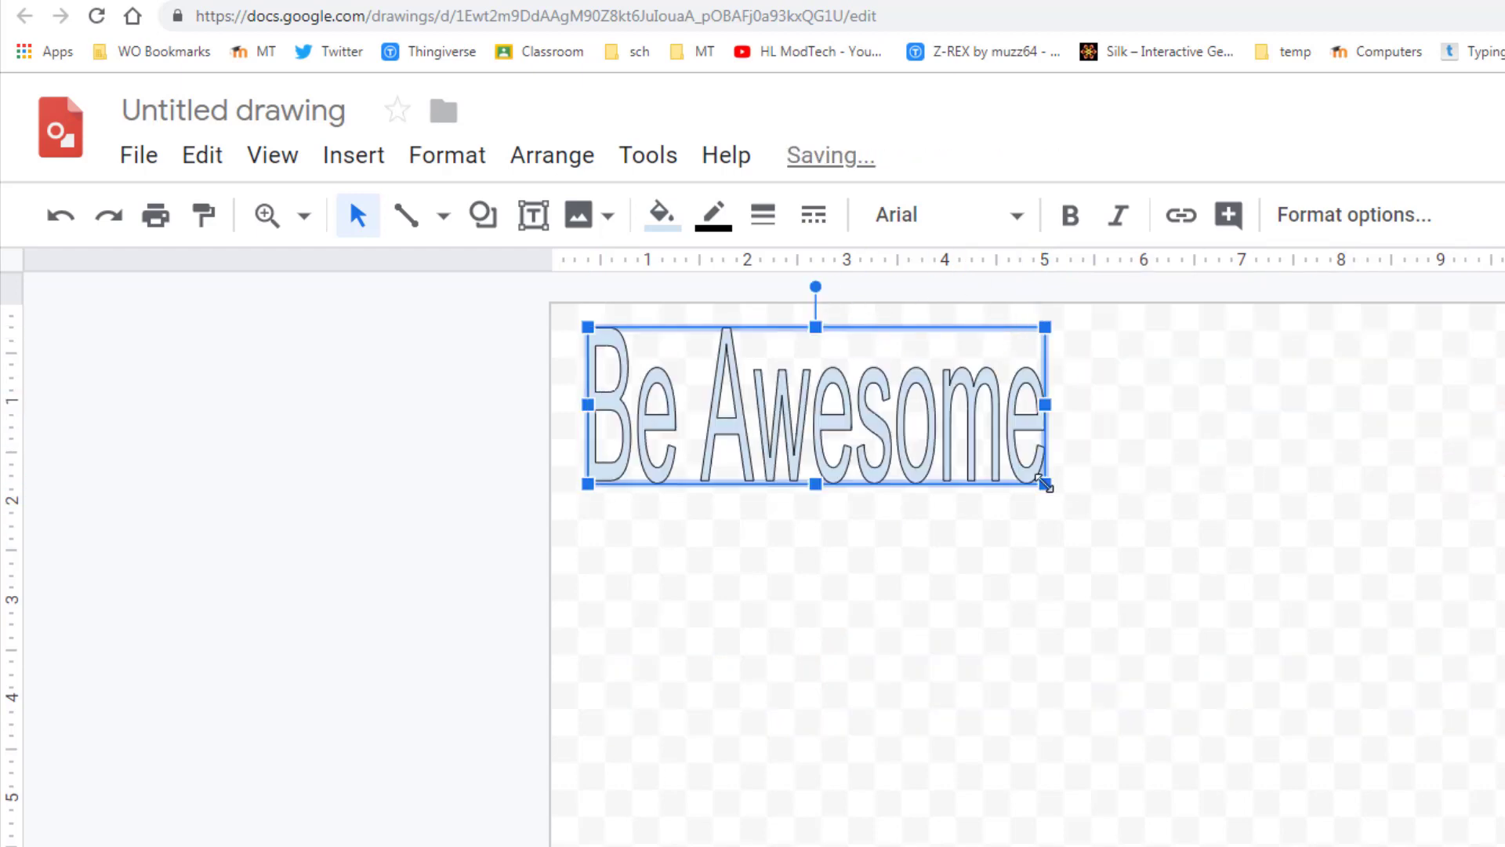
Set the word art font to Lobster and widen it slightly.
click(1017, 214)
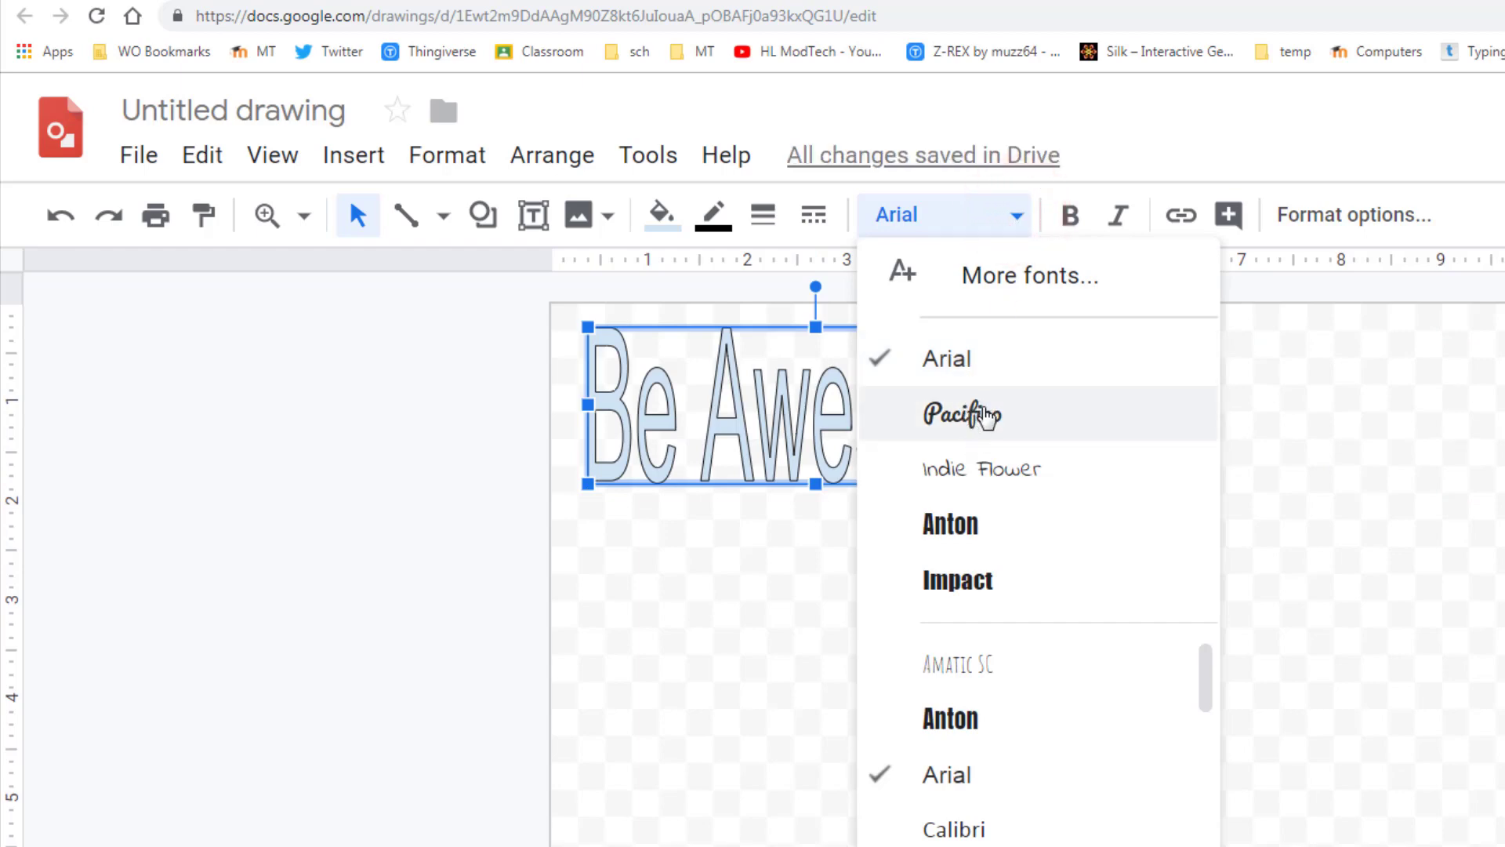
scroll(999, 694, down, 2)
scroll(891, 709, down, 2)
scroll(938, 722, down, 2)
scroll(1004, 730, up, 1)
scroll(984, 799, up, 2)
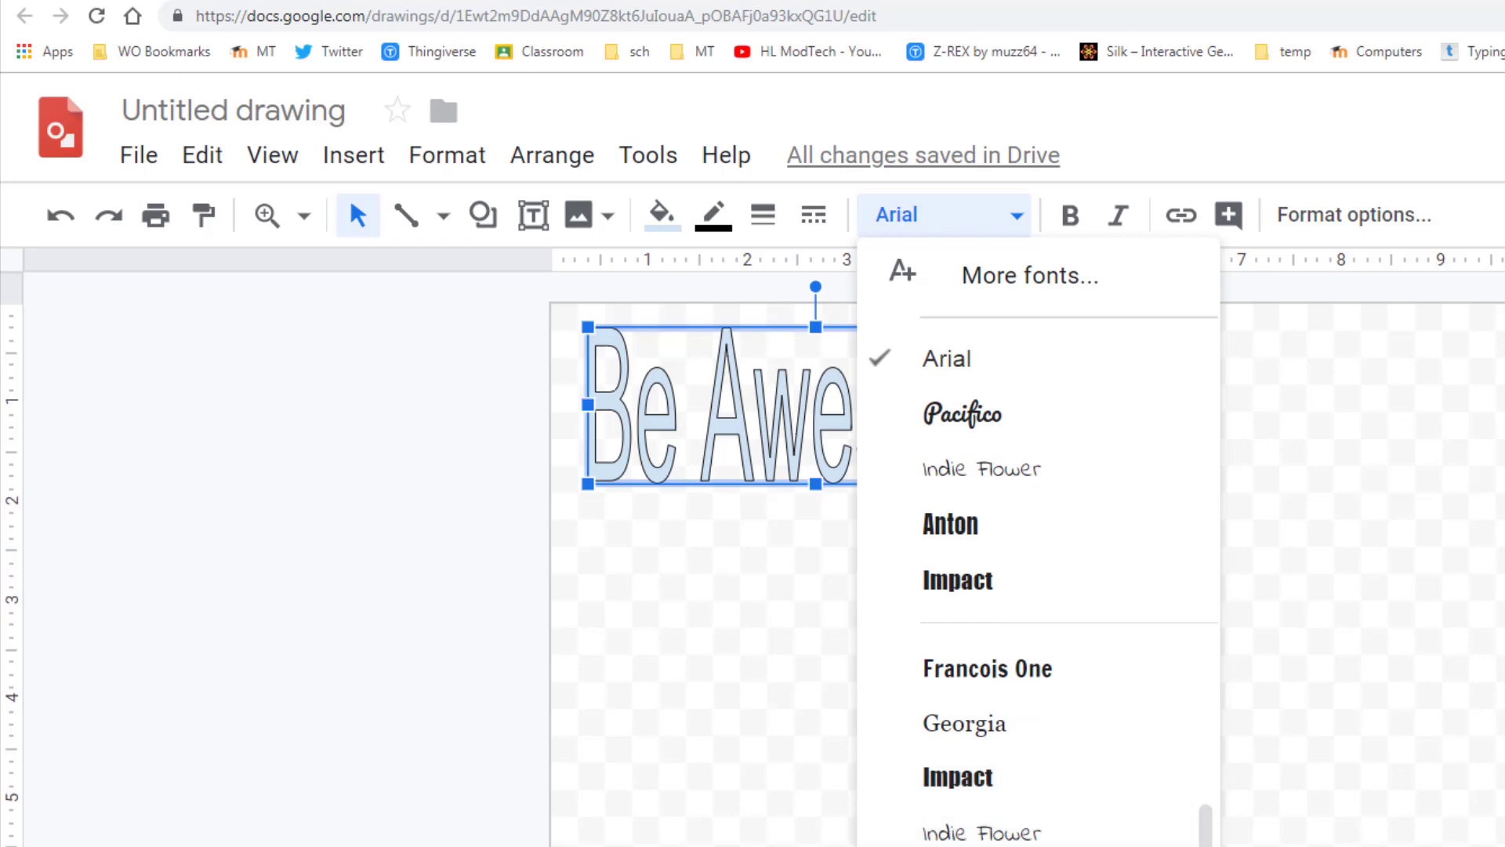
click(962, 842)
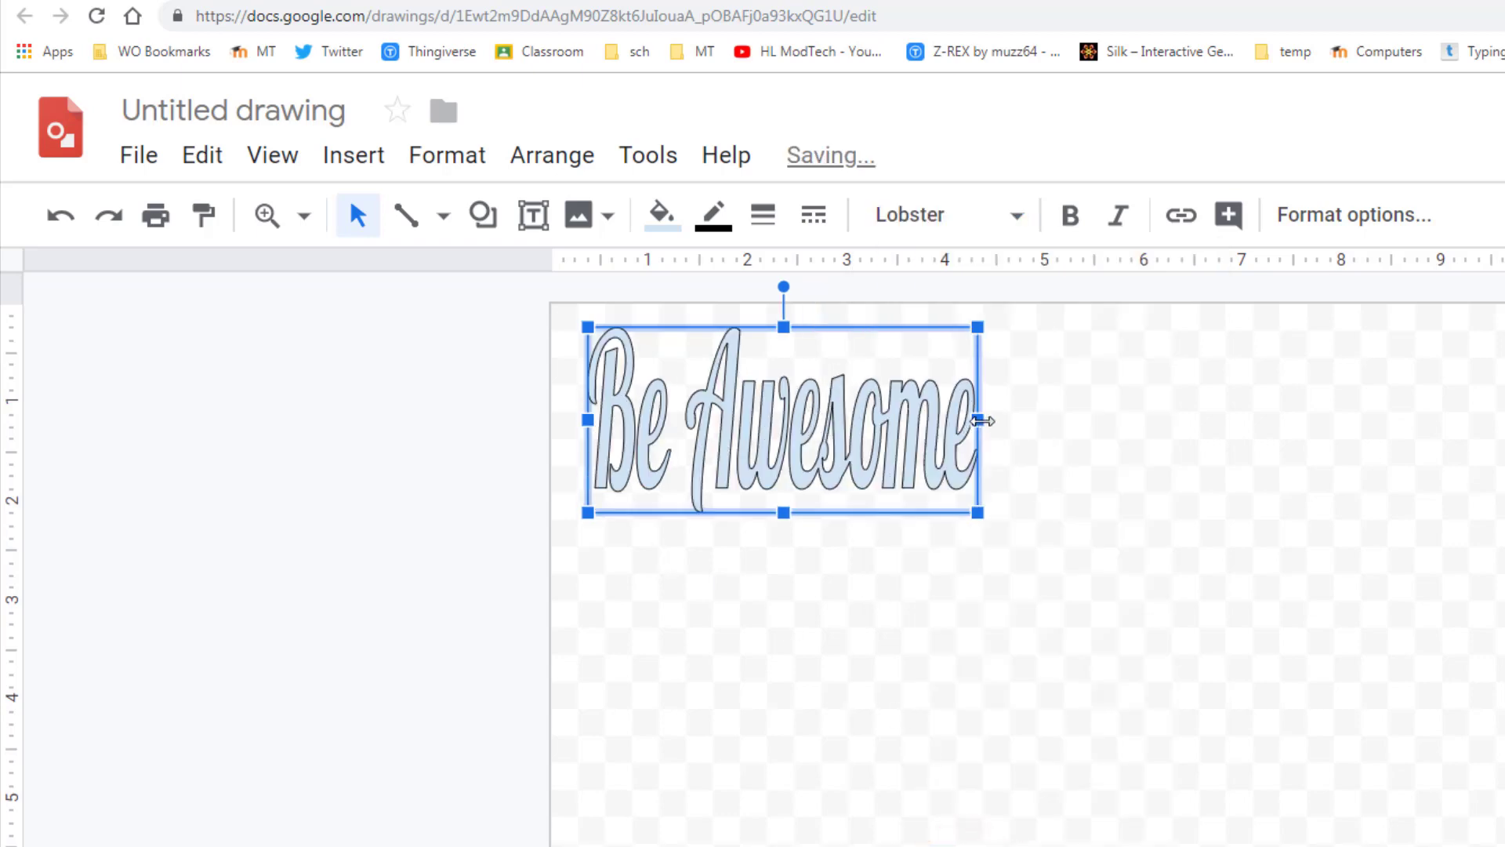
drag(979, 420, 1029, 420)
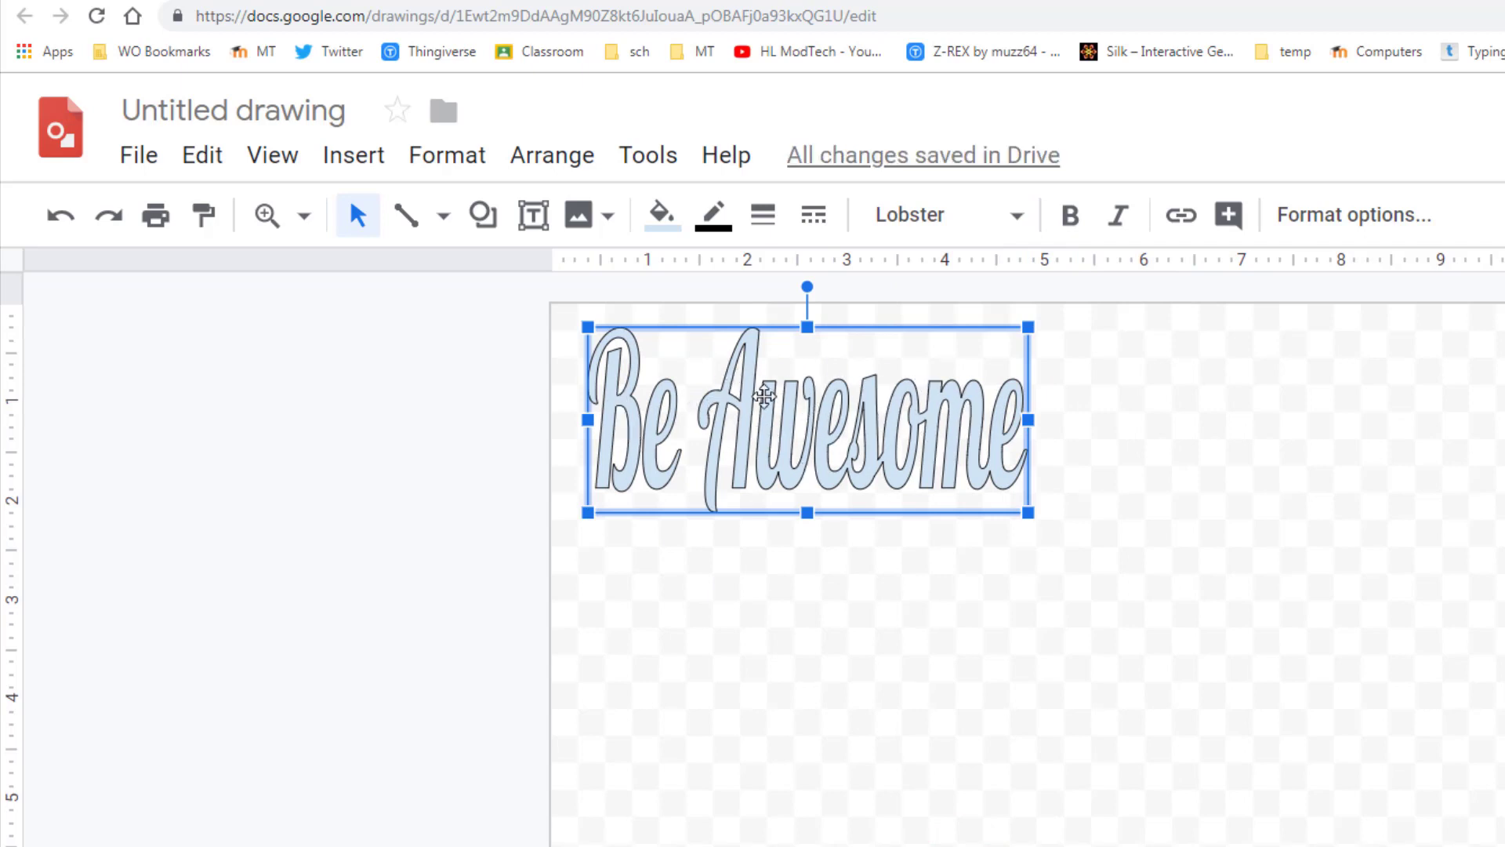
Add Playfair Display from the More fonts library and apply it to the text.
click(951, 214)
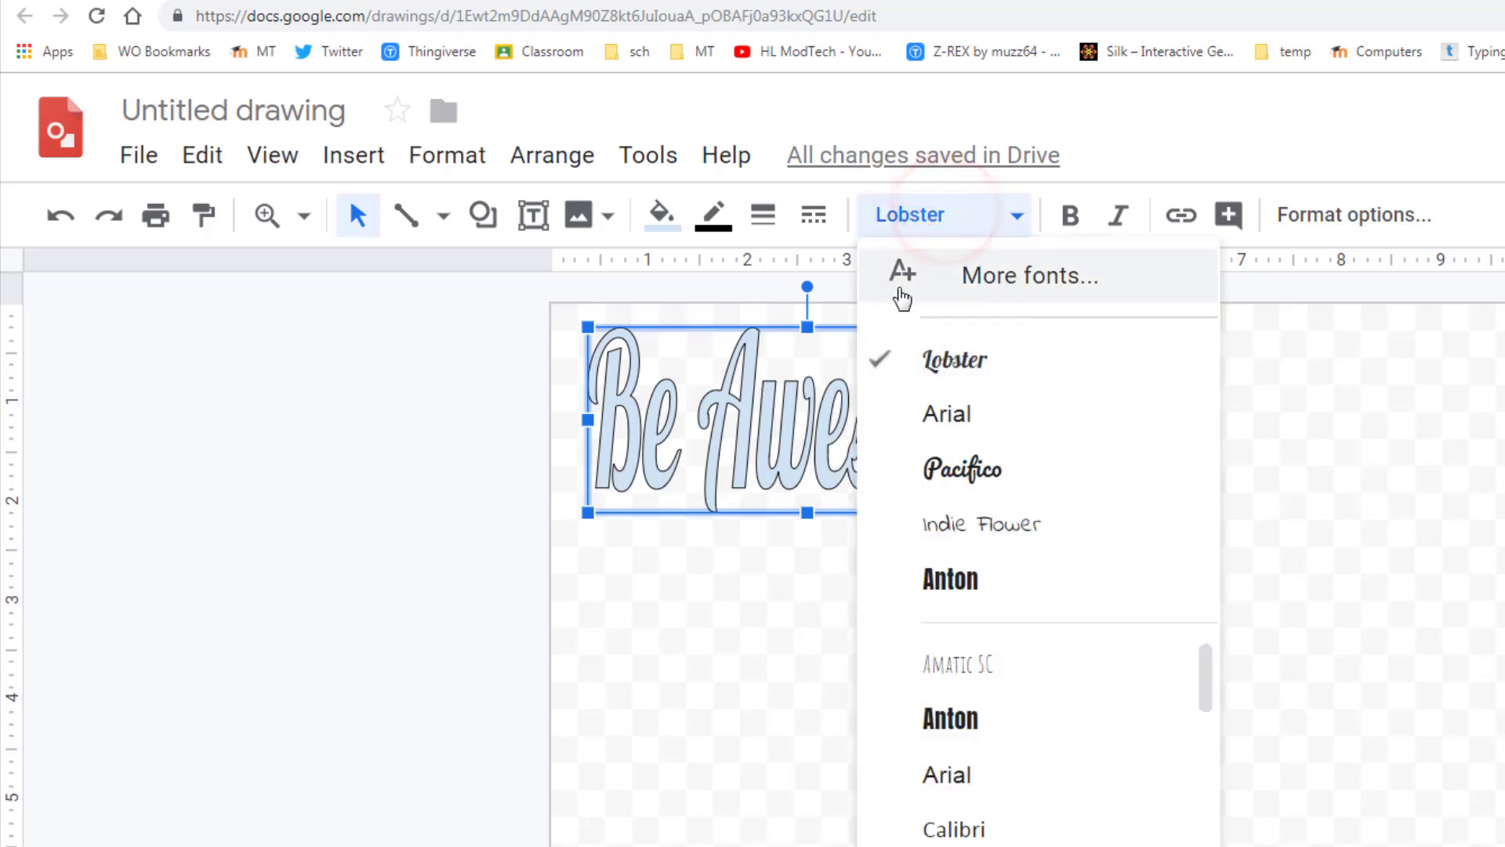
click(1027, 279)
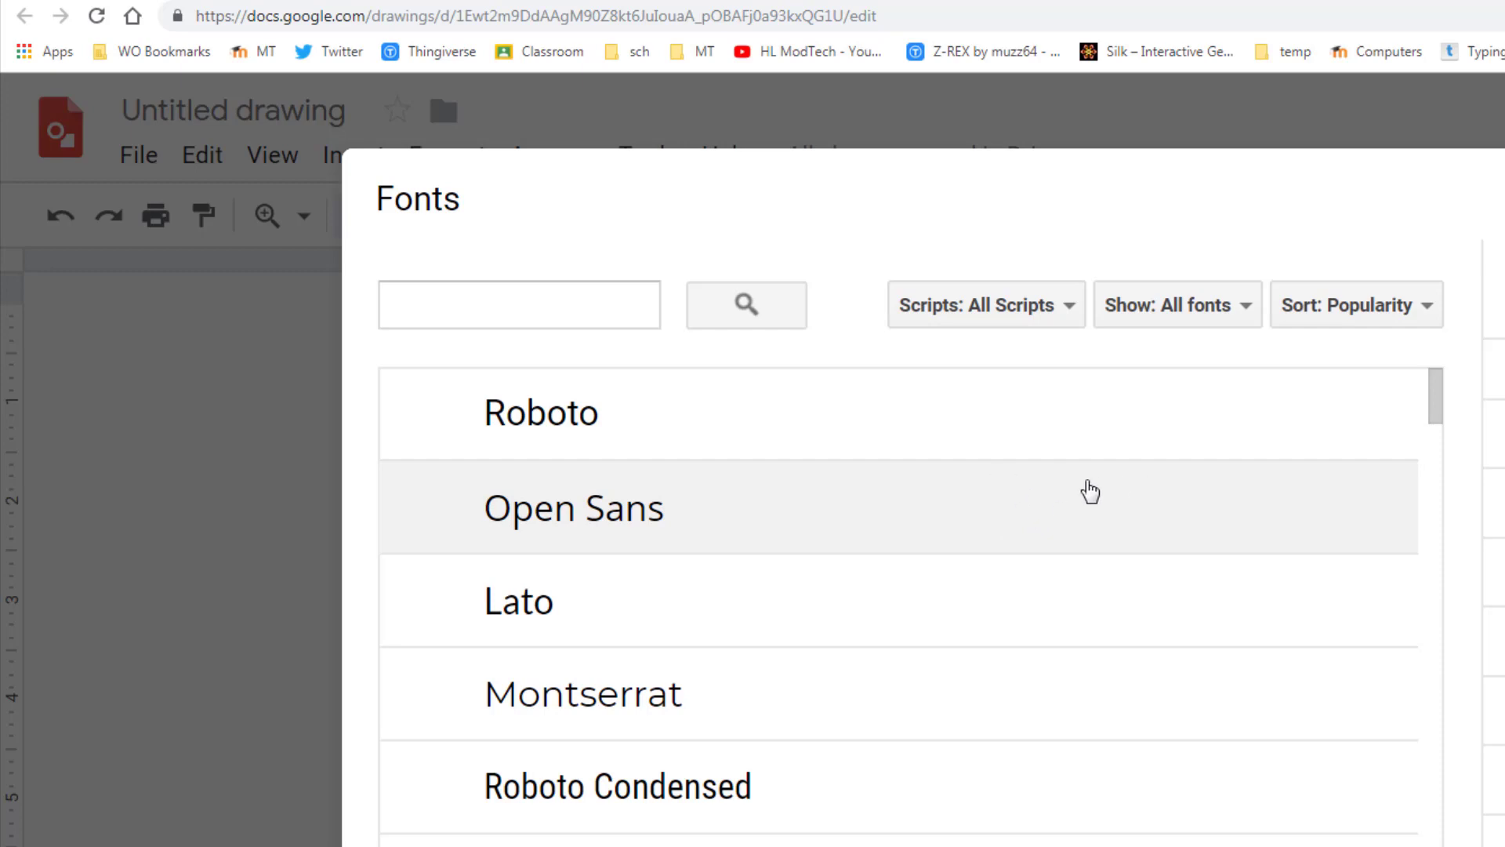
scroll(1090, 488, down, 1)
scroll(1099, 470, down, 4)
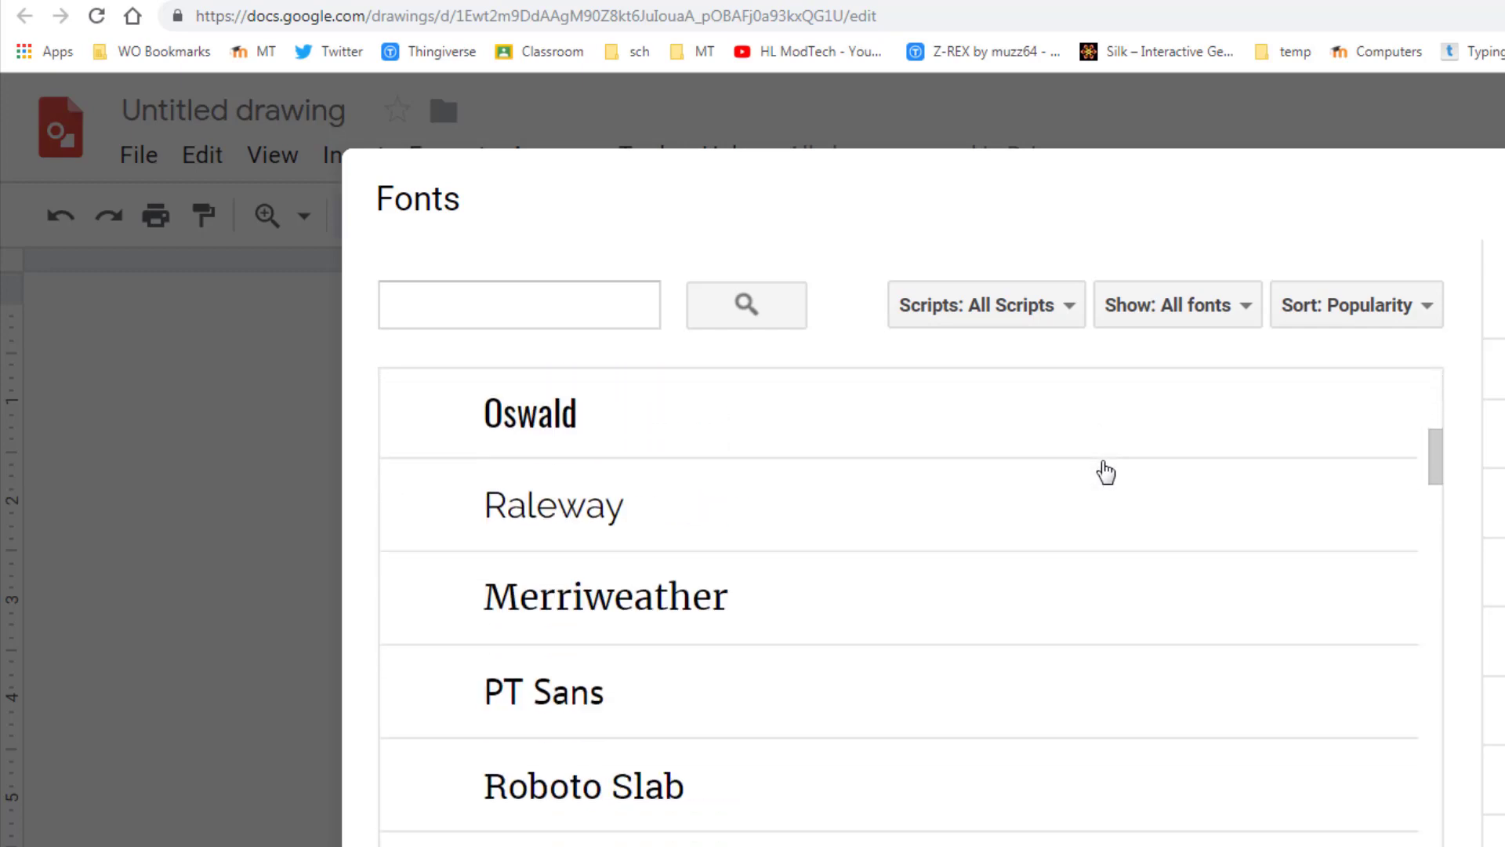
scroll(1100, 470, down, 3)
scroll(1099, 471, down, 3)
scroll(1101, 476, down, 1)
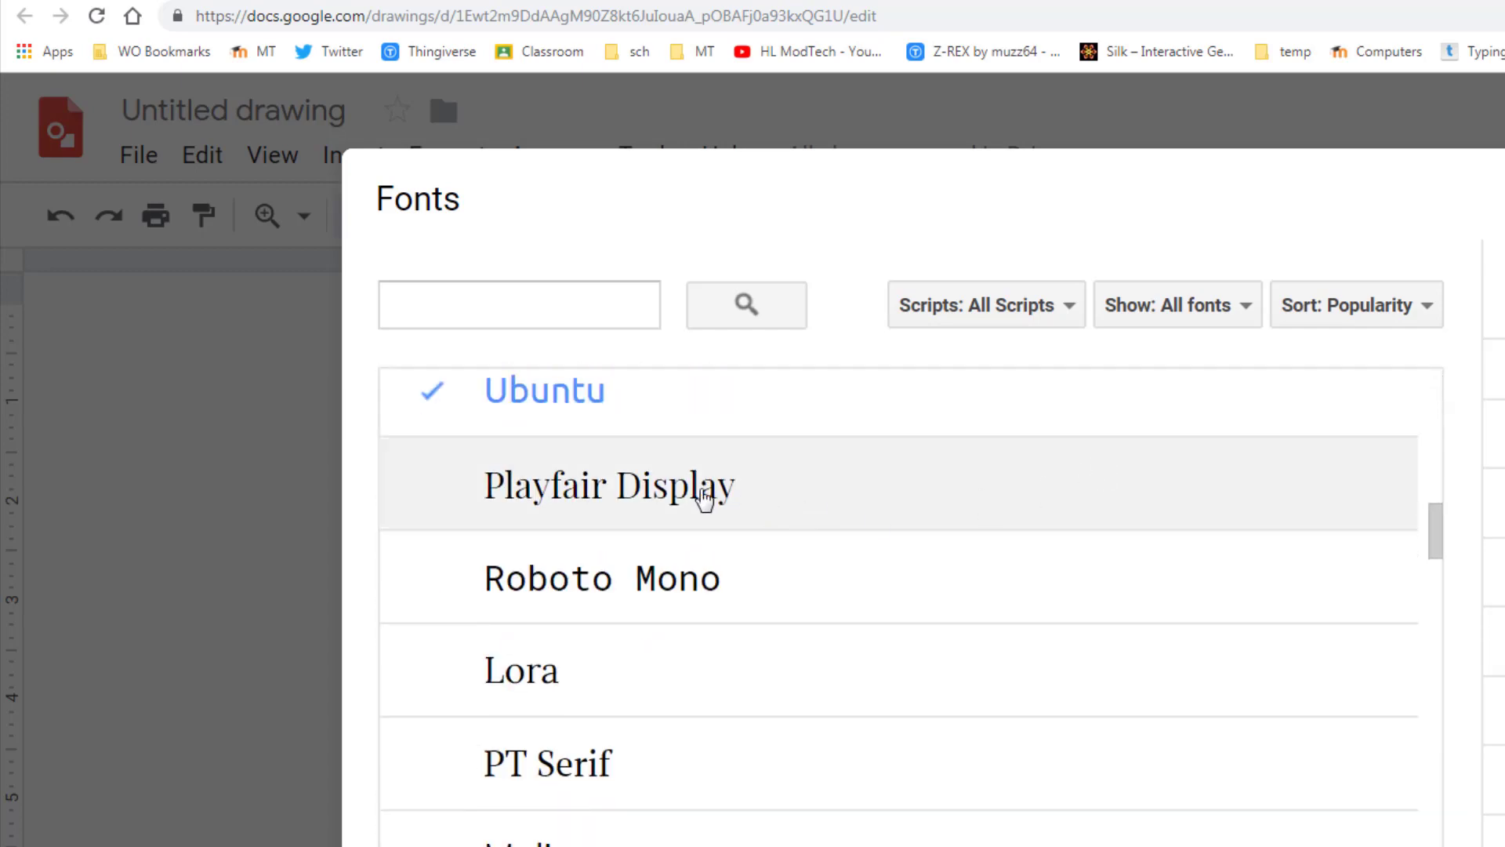
click(640, 494)
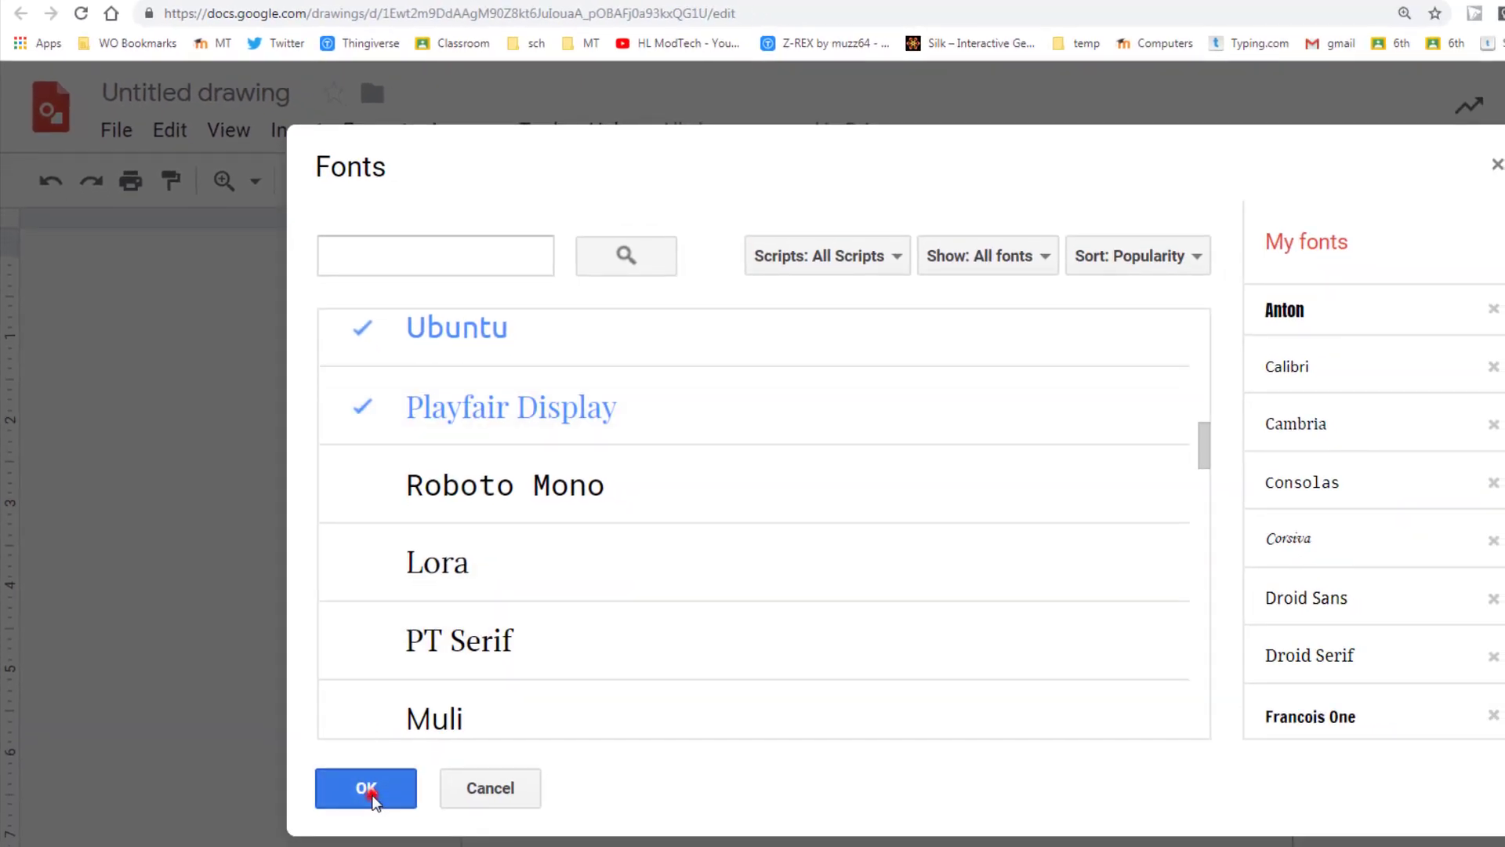
click(368, 790)
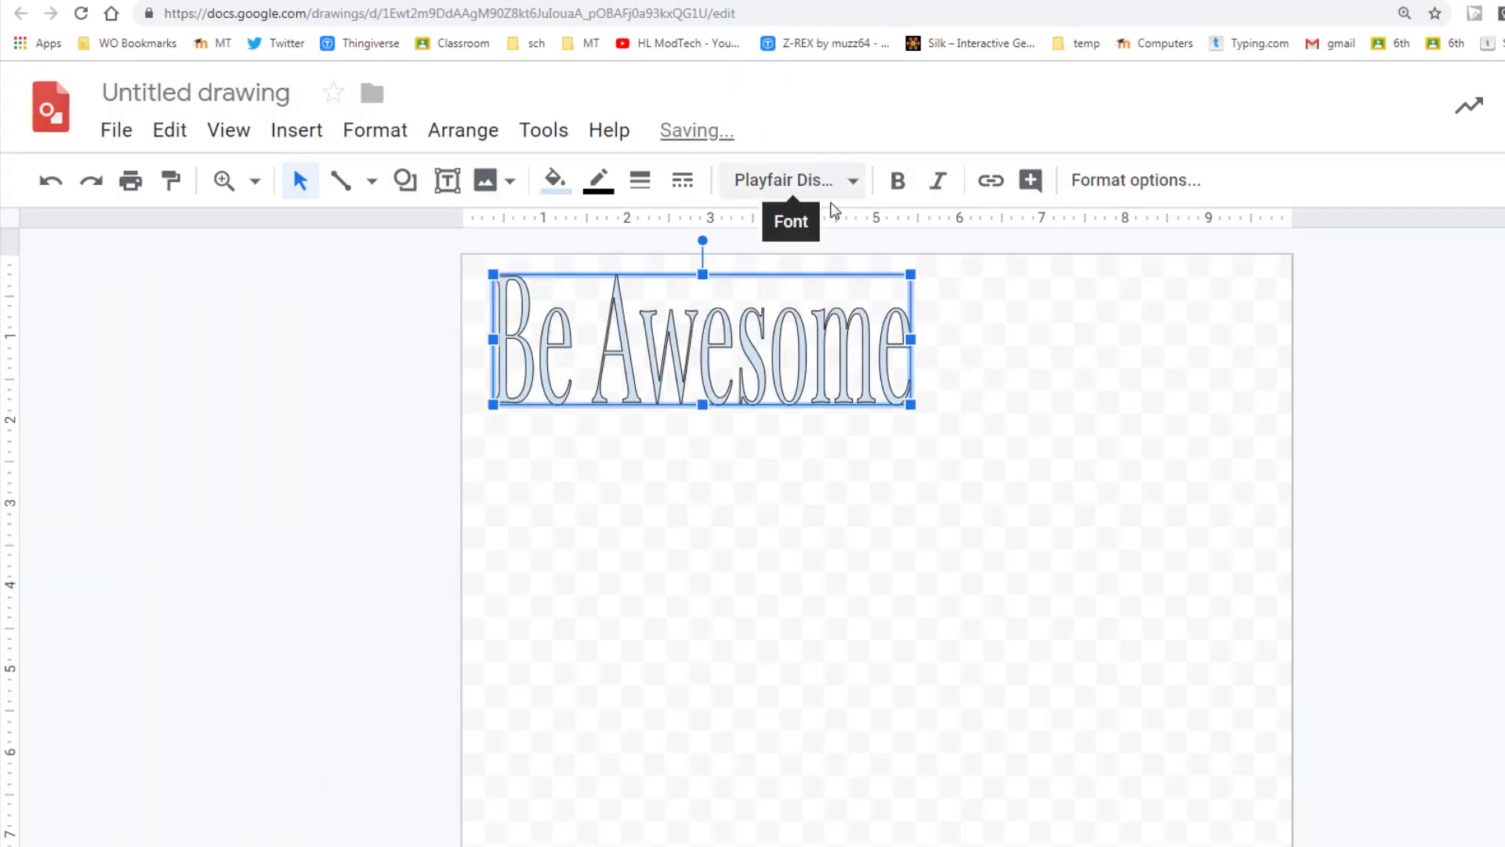
Try Lobster on the text, then switch back to Playfair Display.
click(850, 183)
click(789, 357)
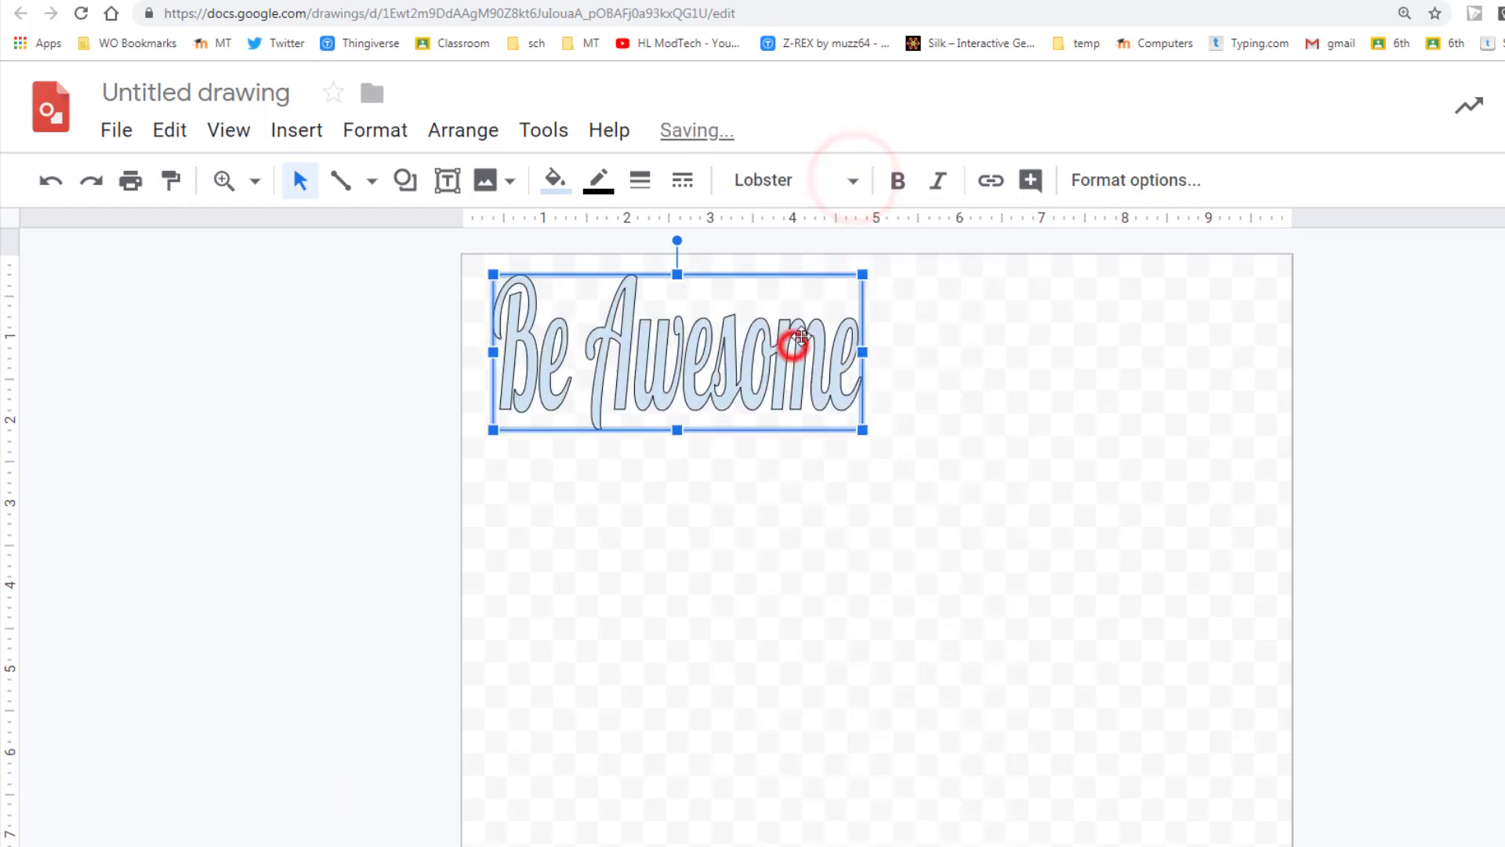
click(819, 179)
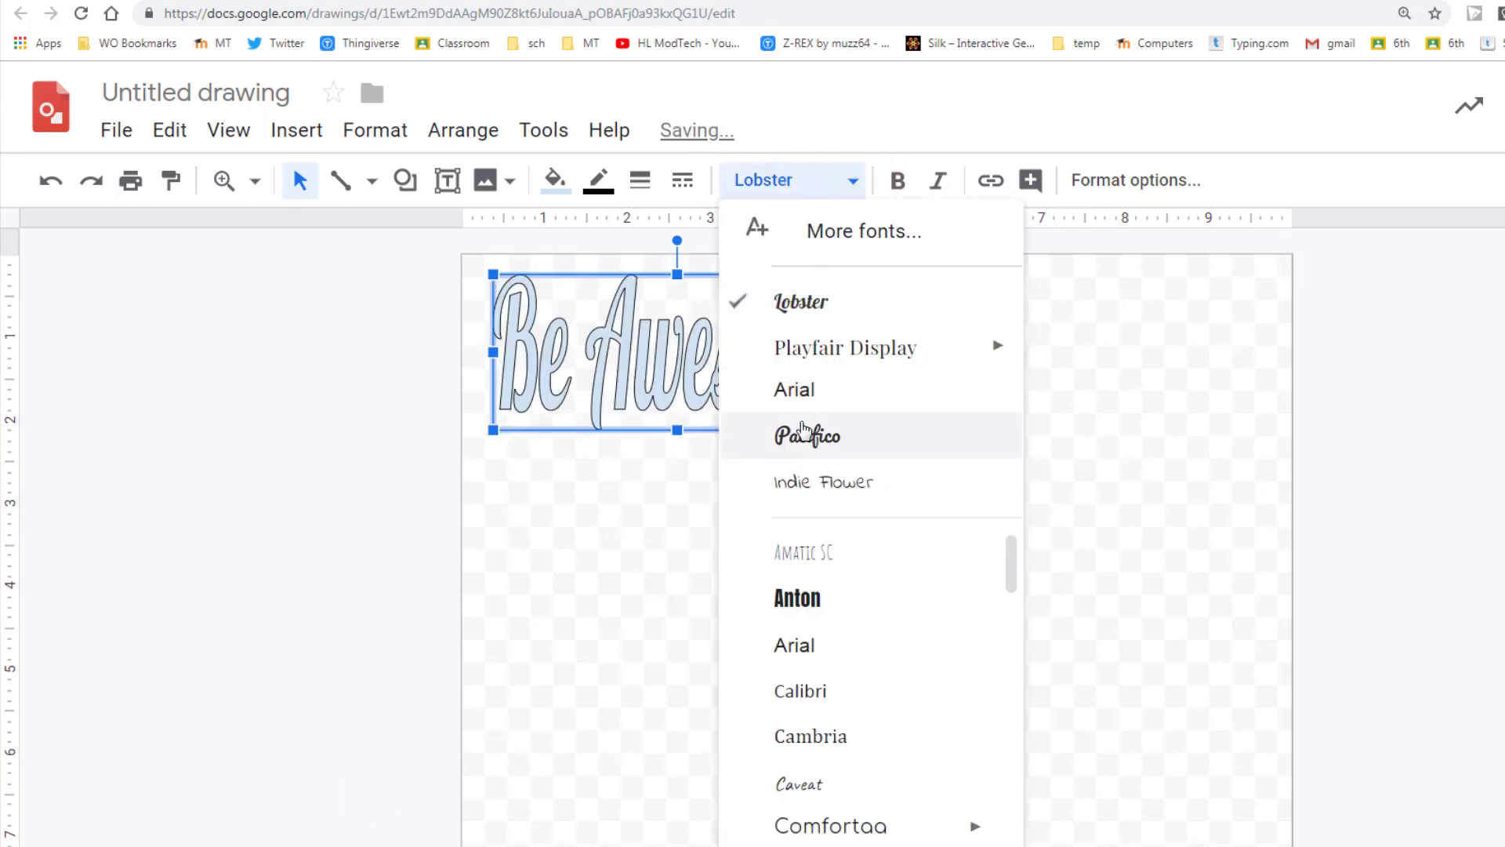
click(854, 344)
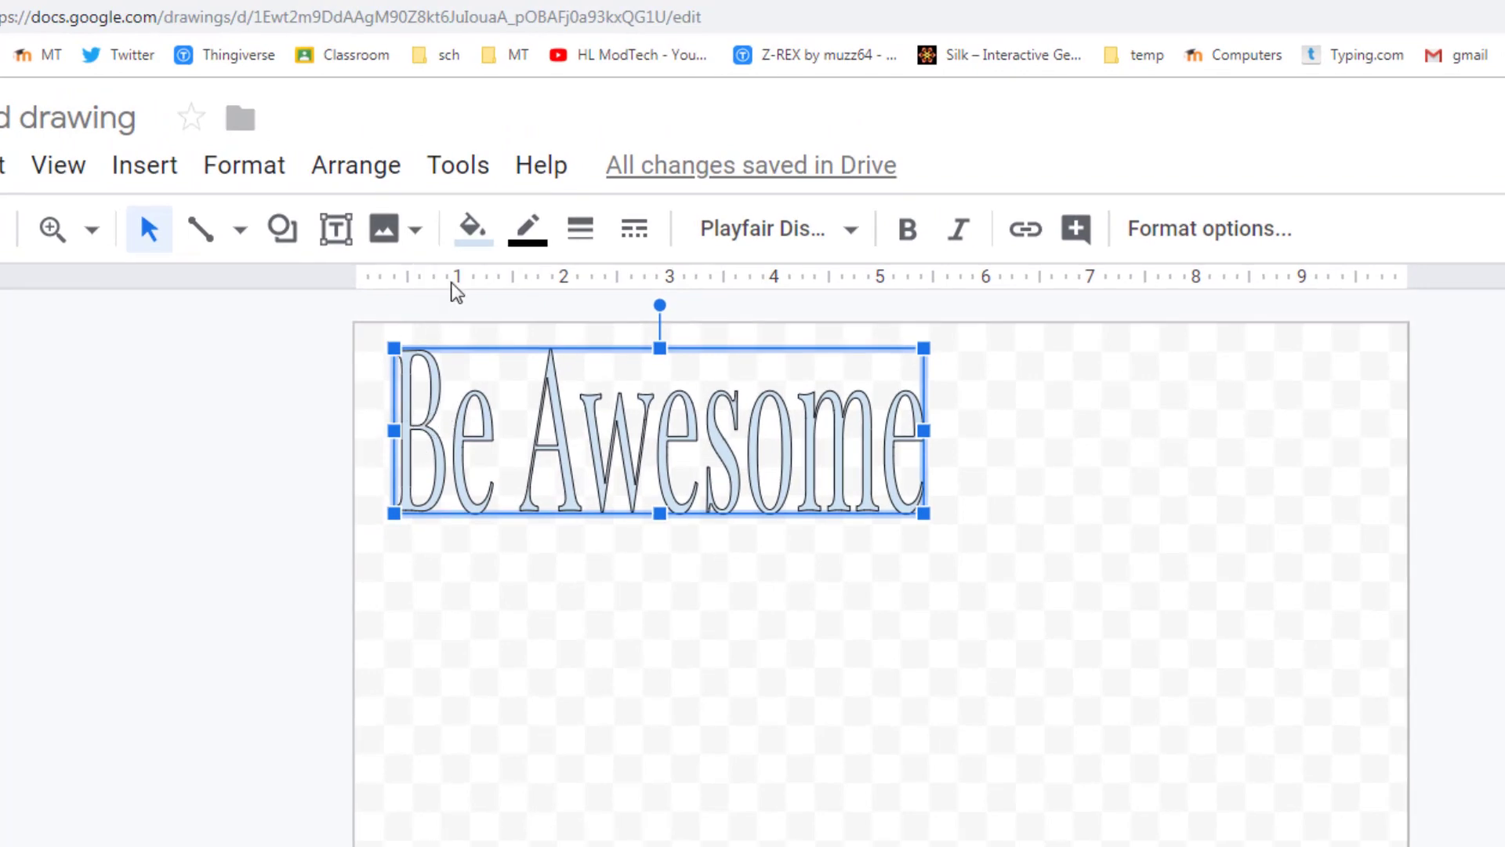
Fill the Be Awesome letters bright green and give them a pink outline.
click(471, 229)
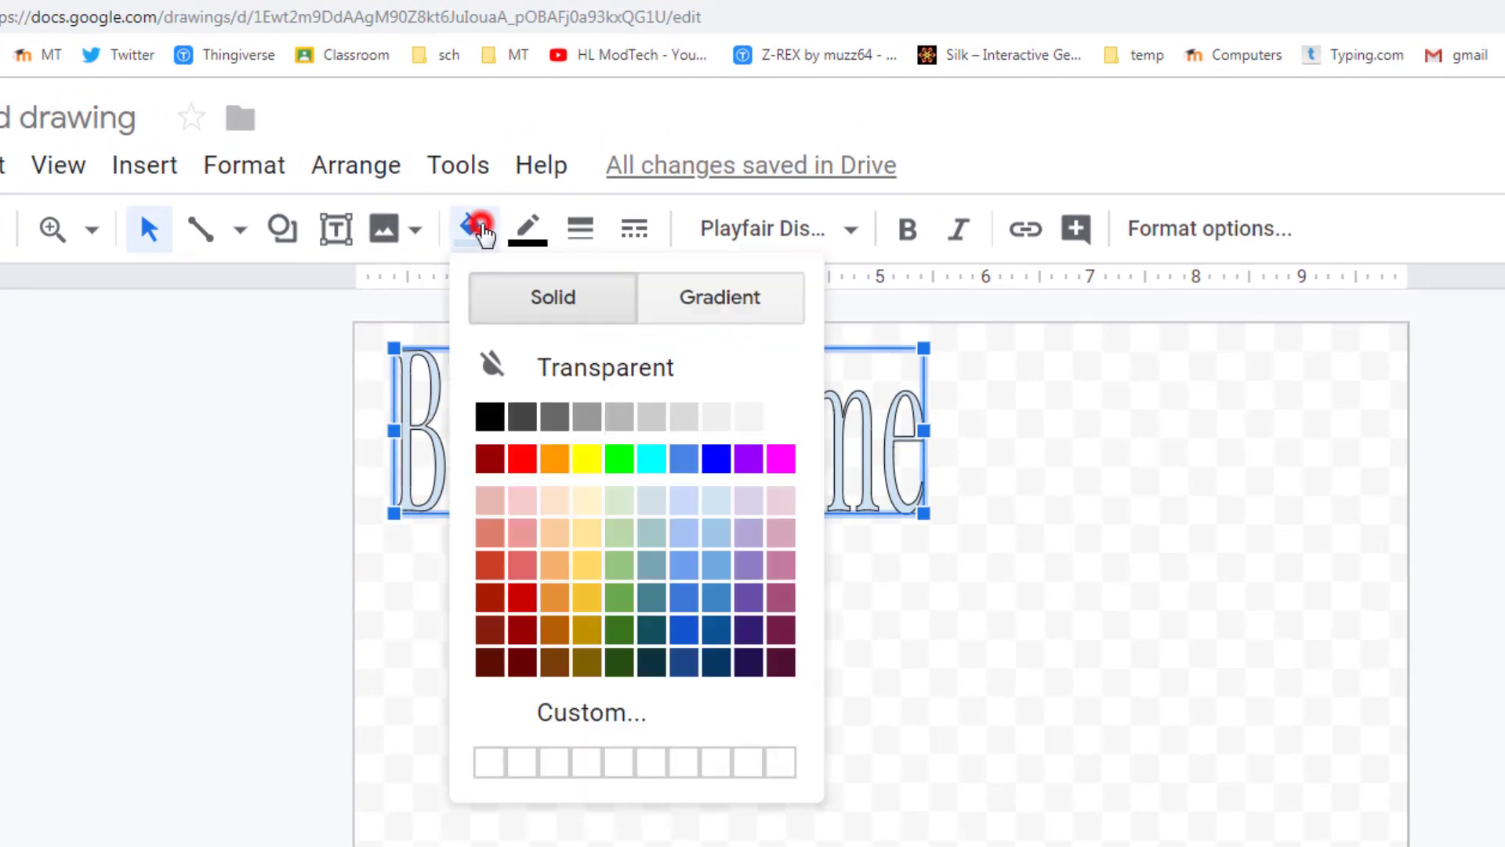
click(615, 460)
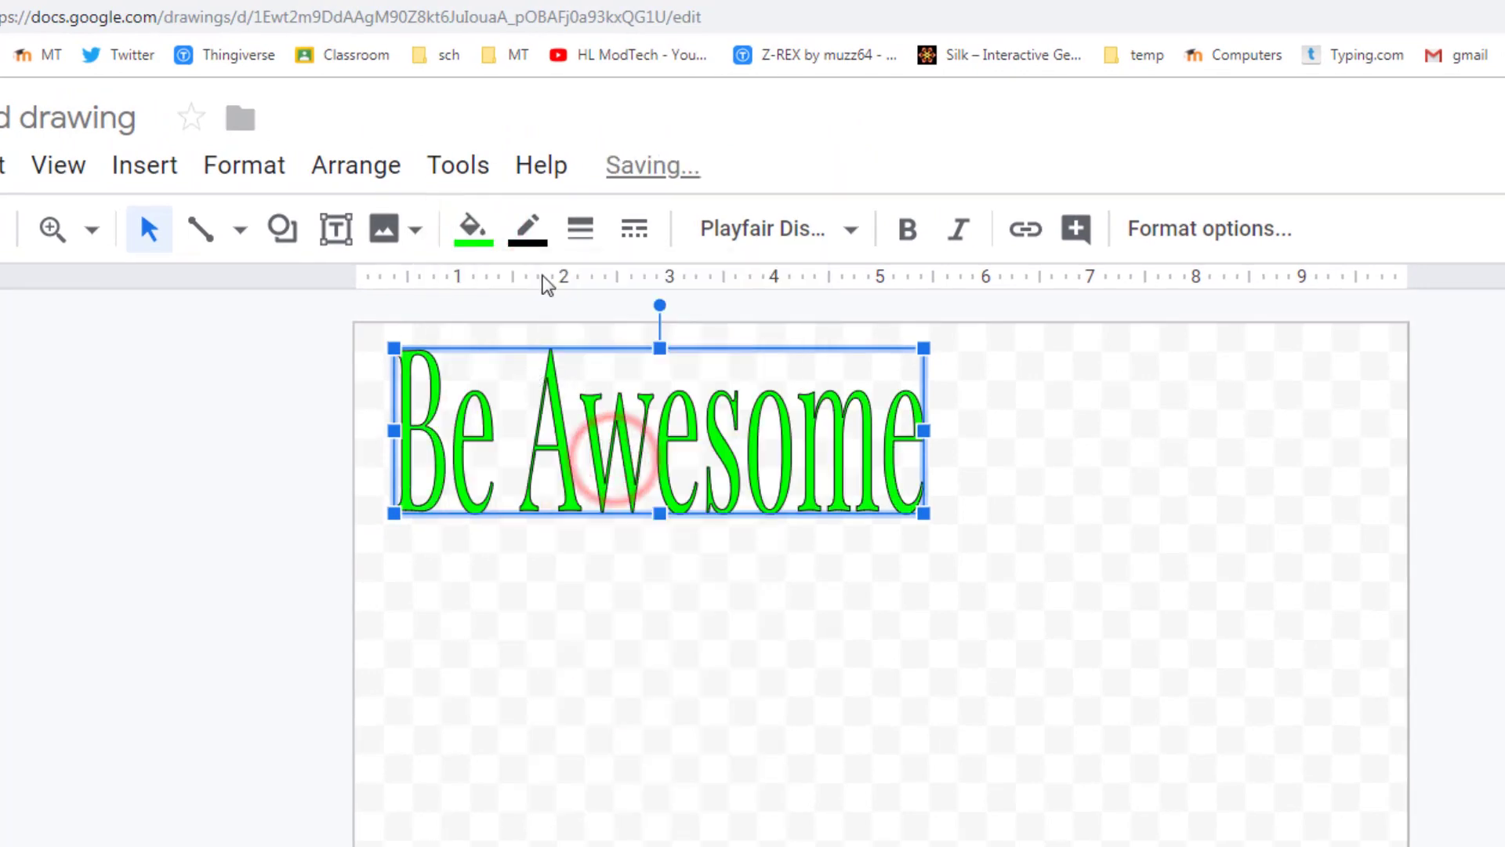
click(529, 229)
click(835, 392)
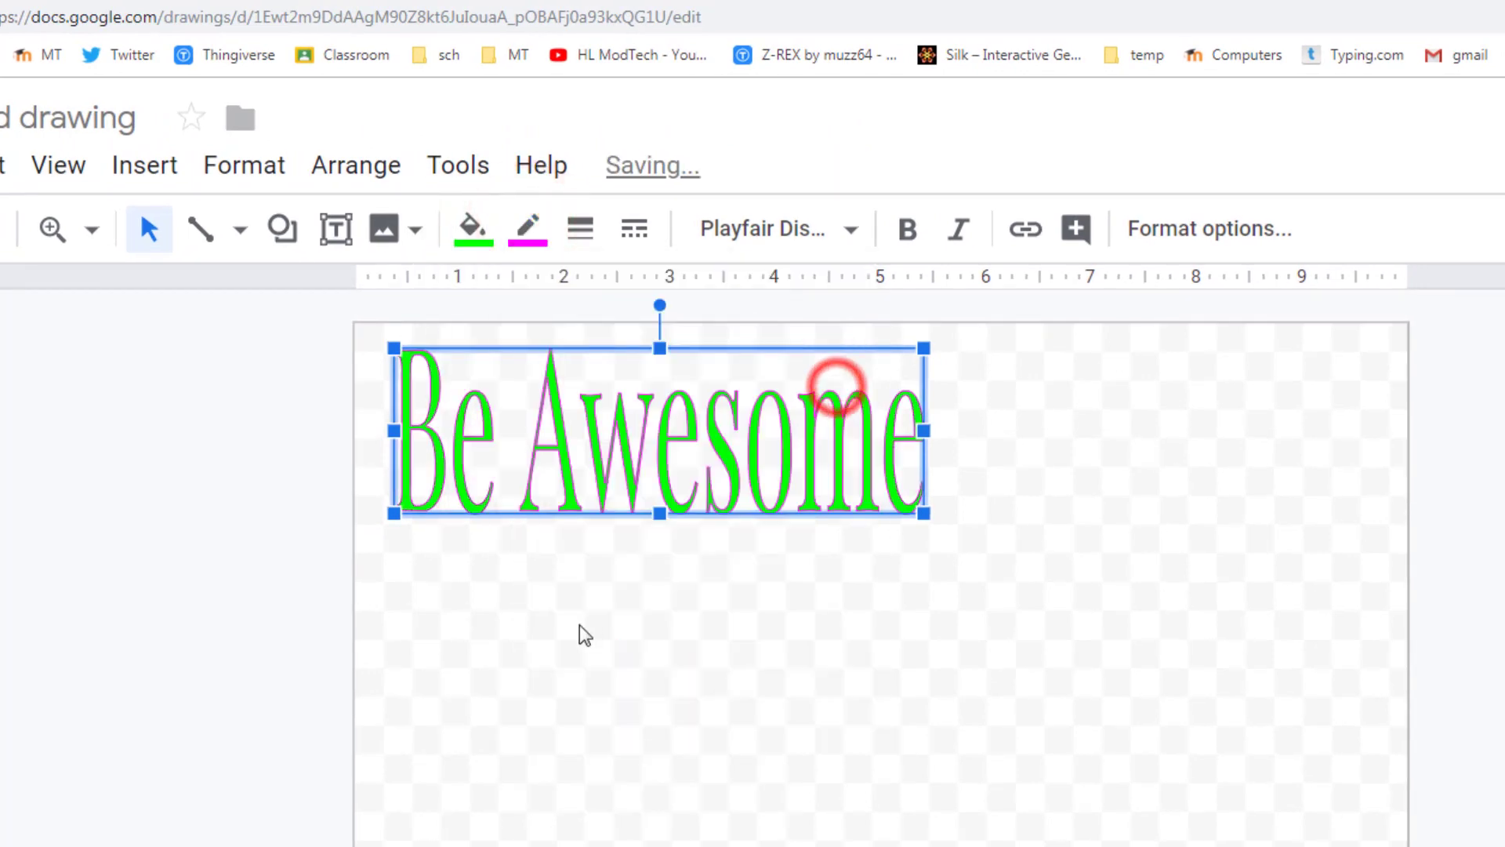
click(577, 626)
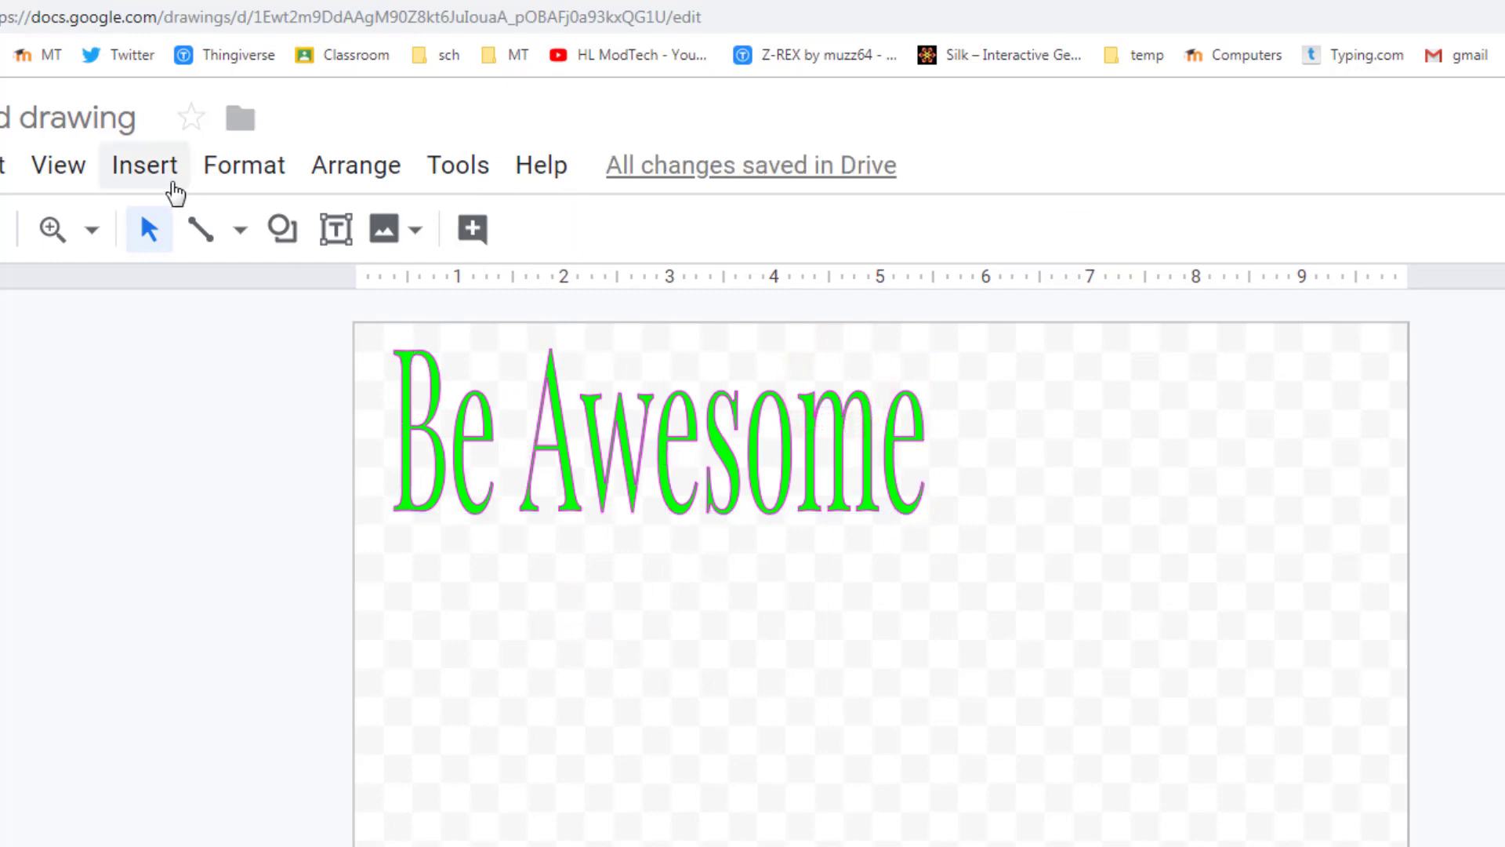
Increase the pink outline weight to 3px.
click(553, 435)
click(575, 228)
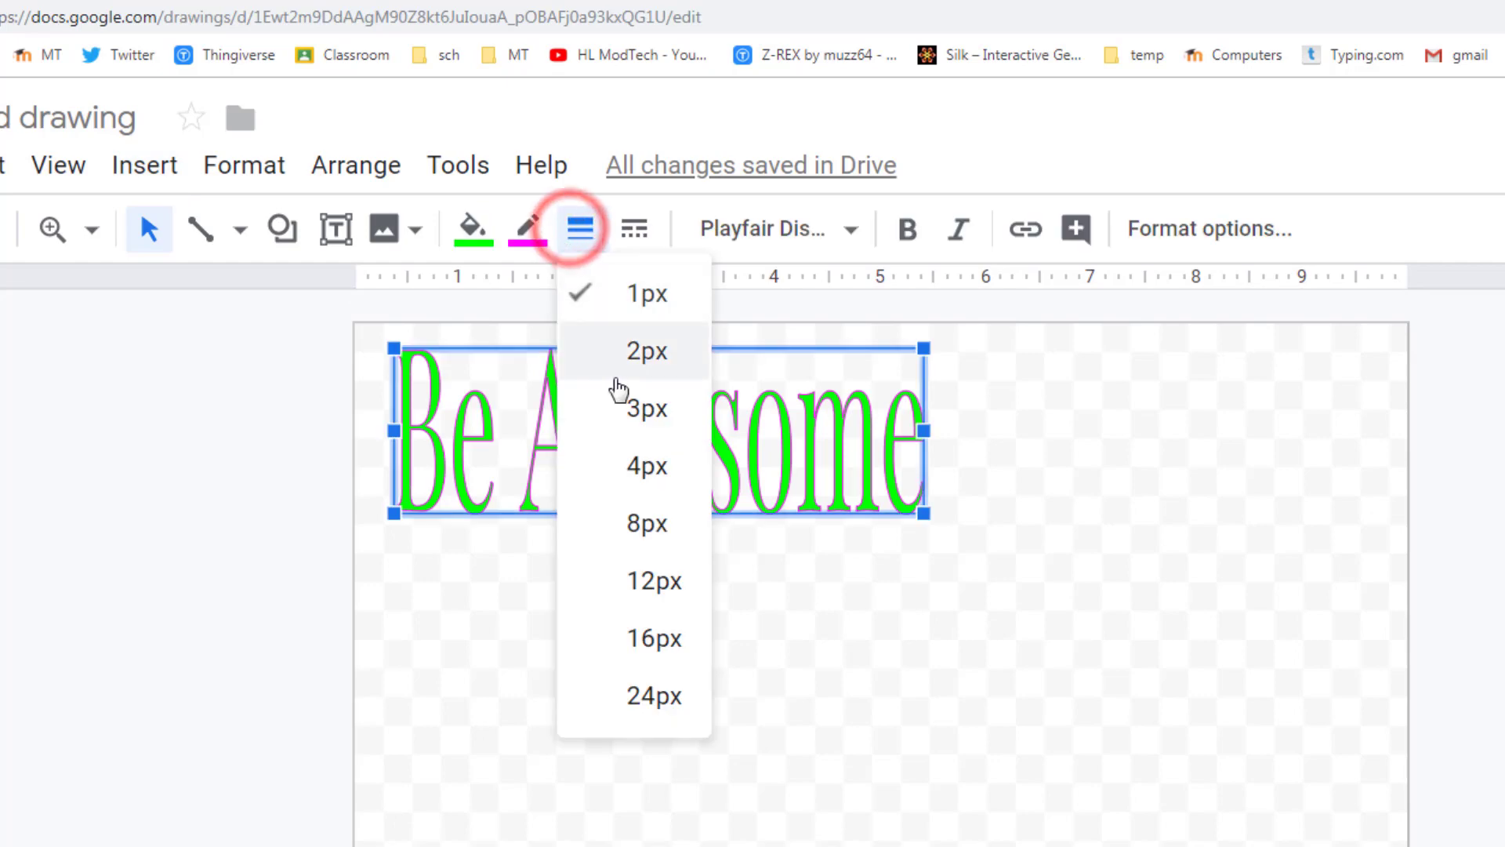
click(630, 414)
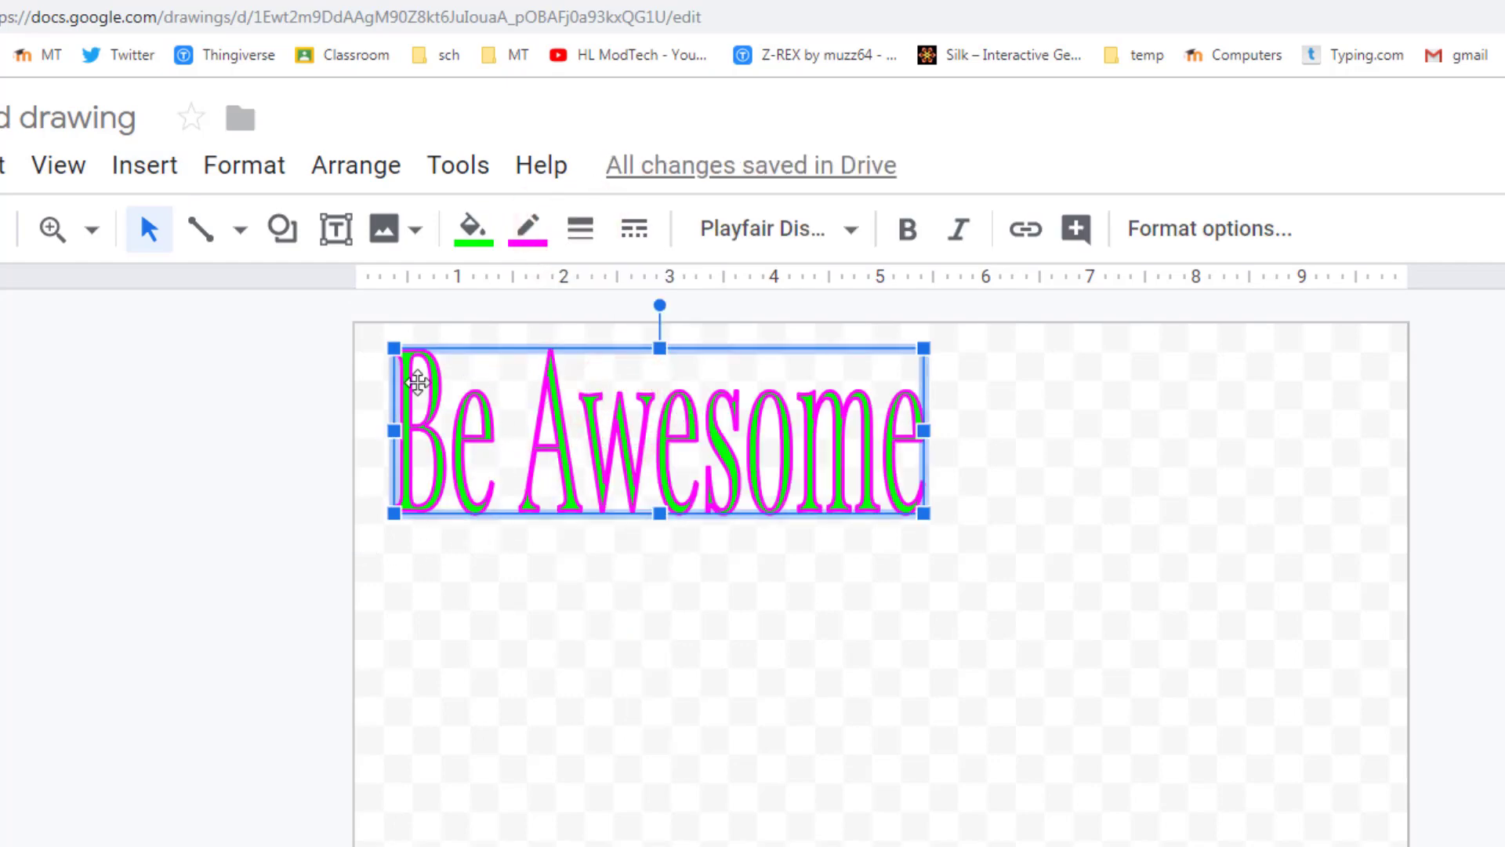
click(239, 102)
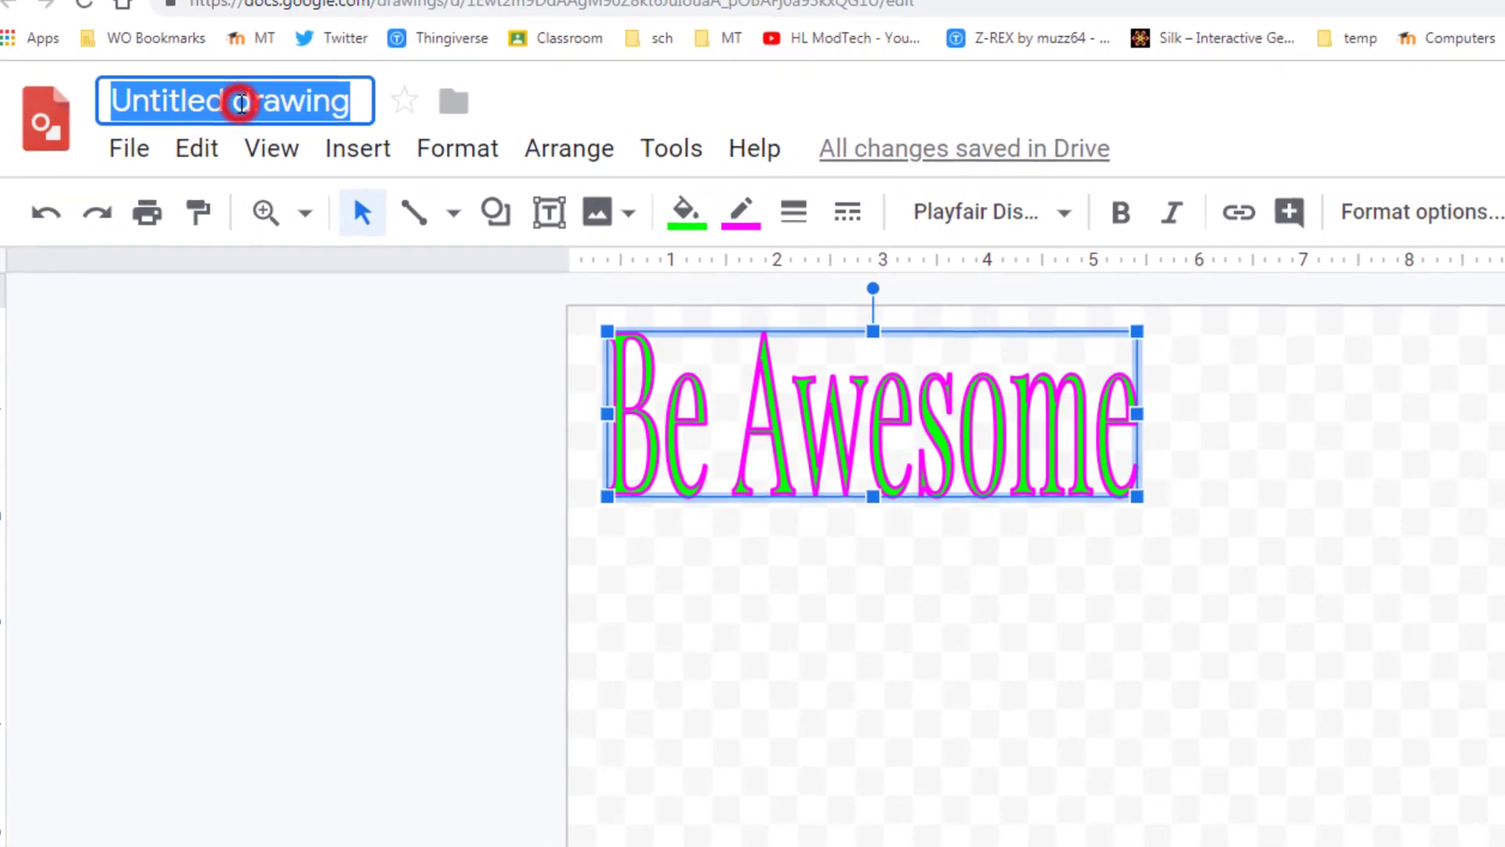
Retitle the drawing 'be awesome' and bring up the download format list.
key(BackSpace)
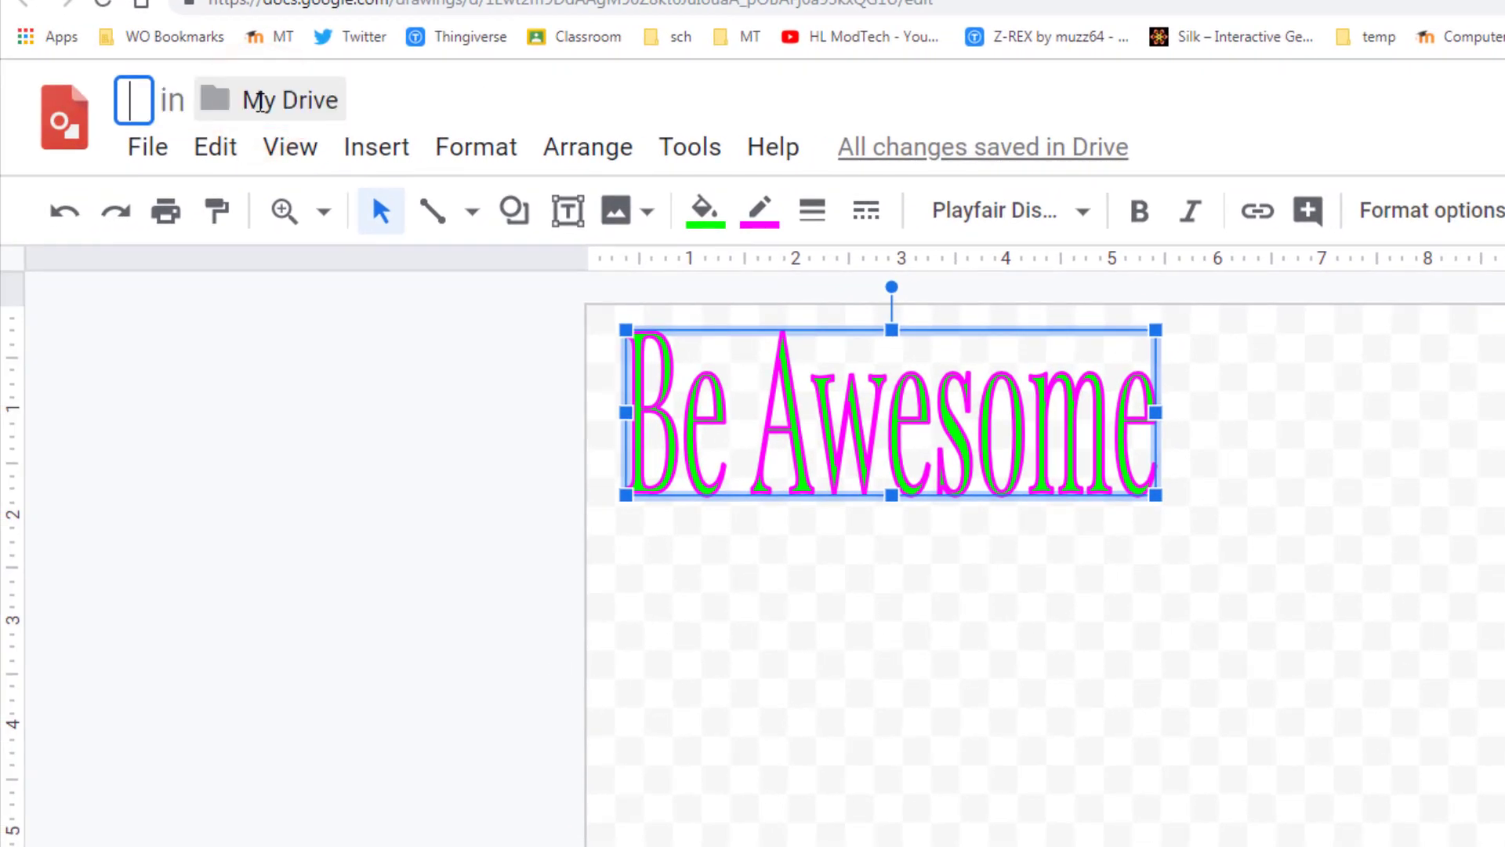
text(be awesome)
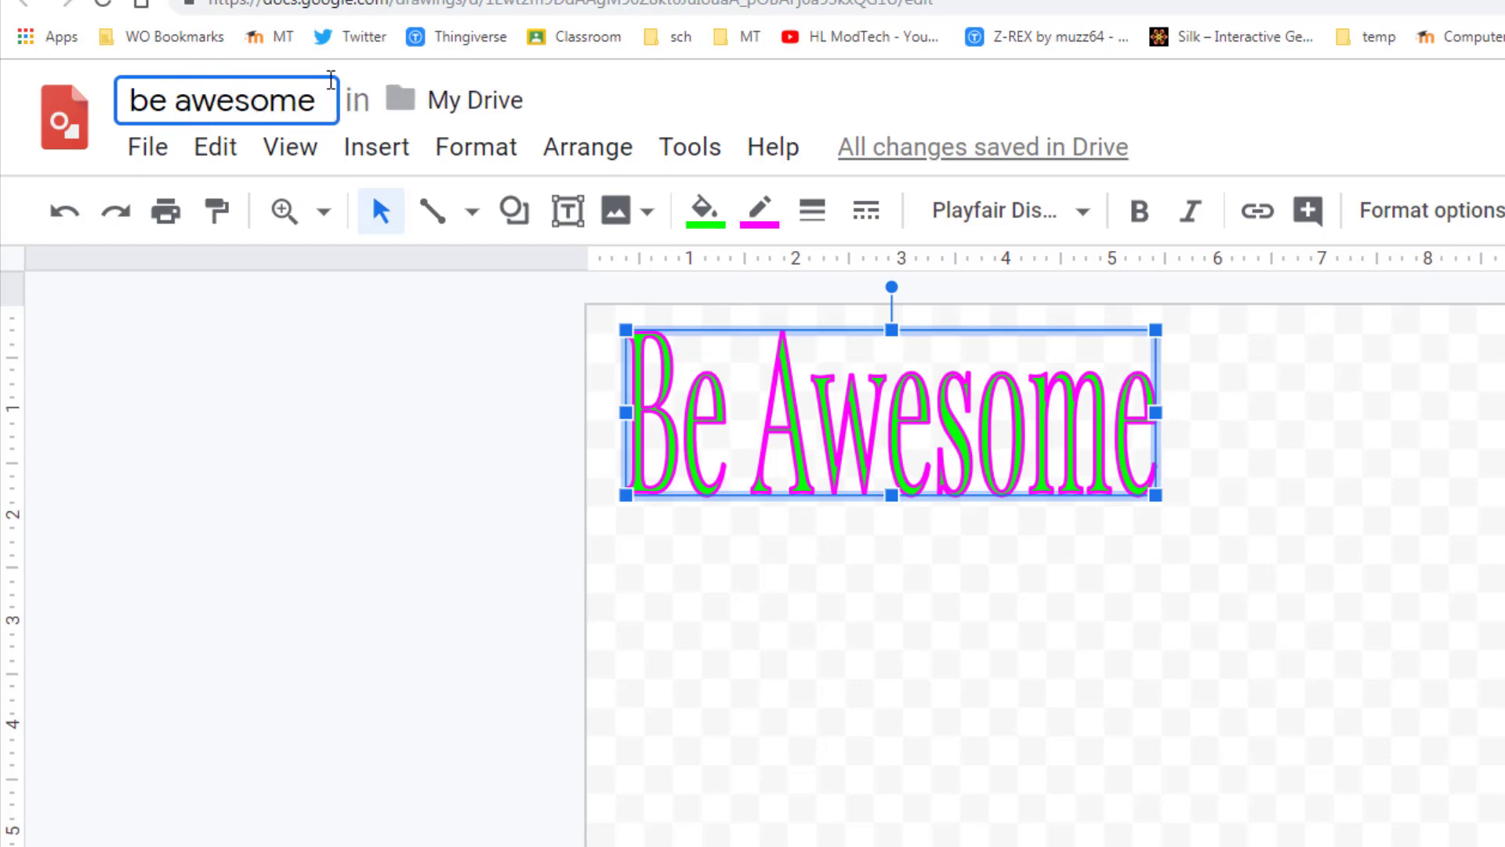
click(373, 432)
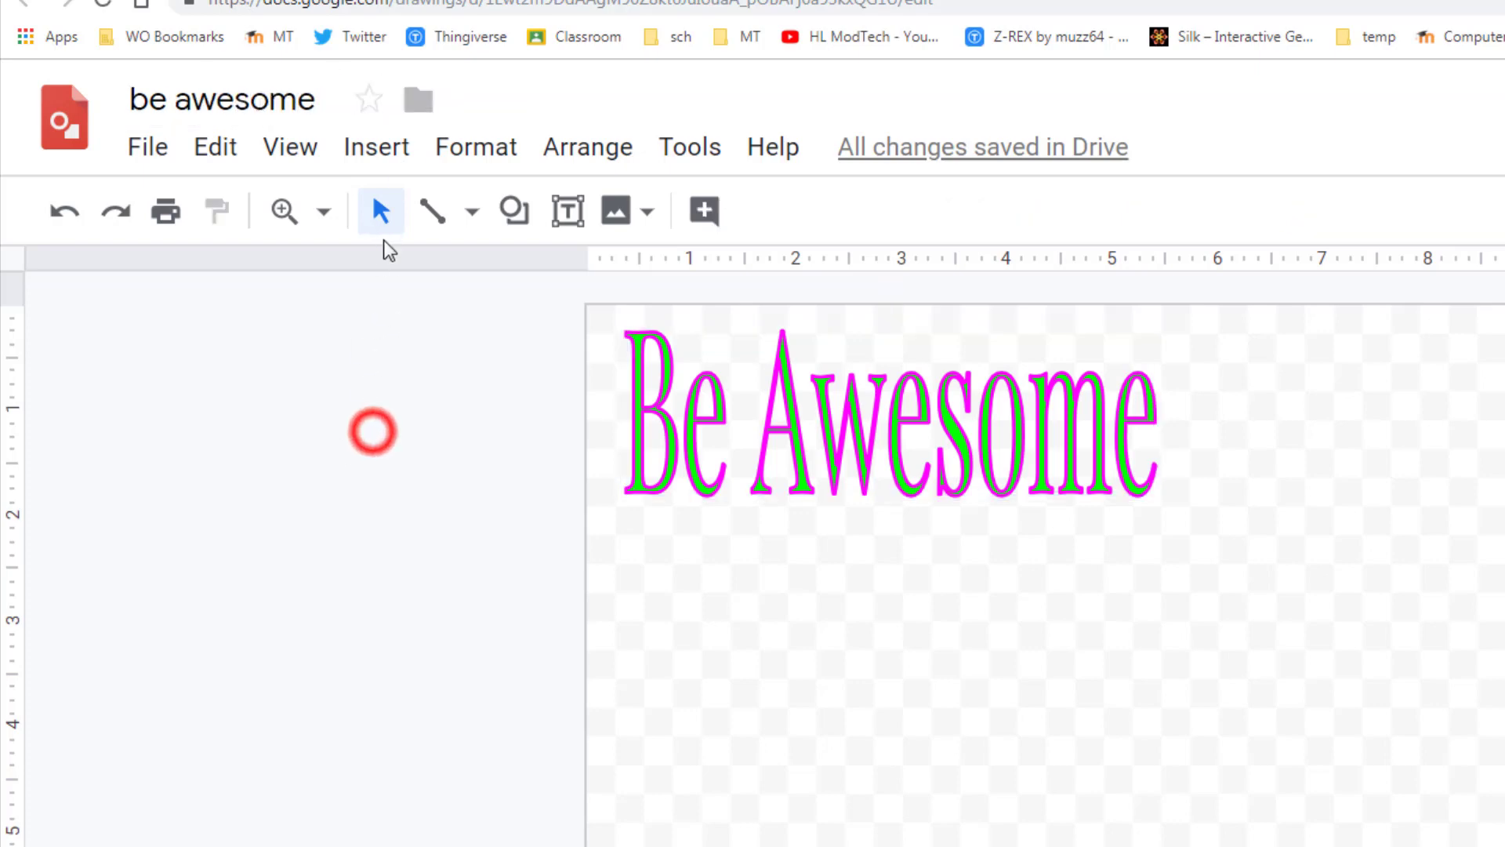
click(141, 150)
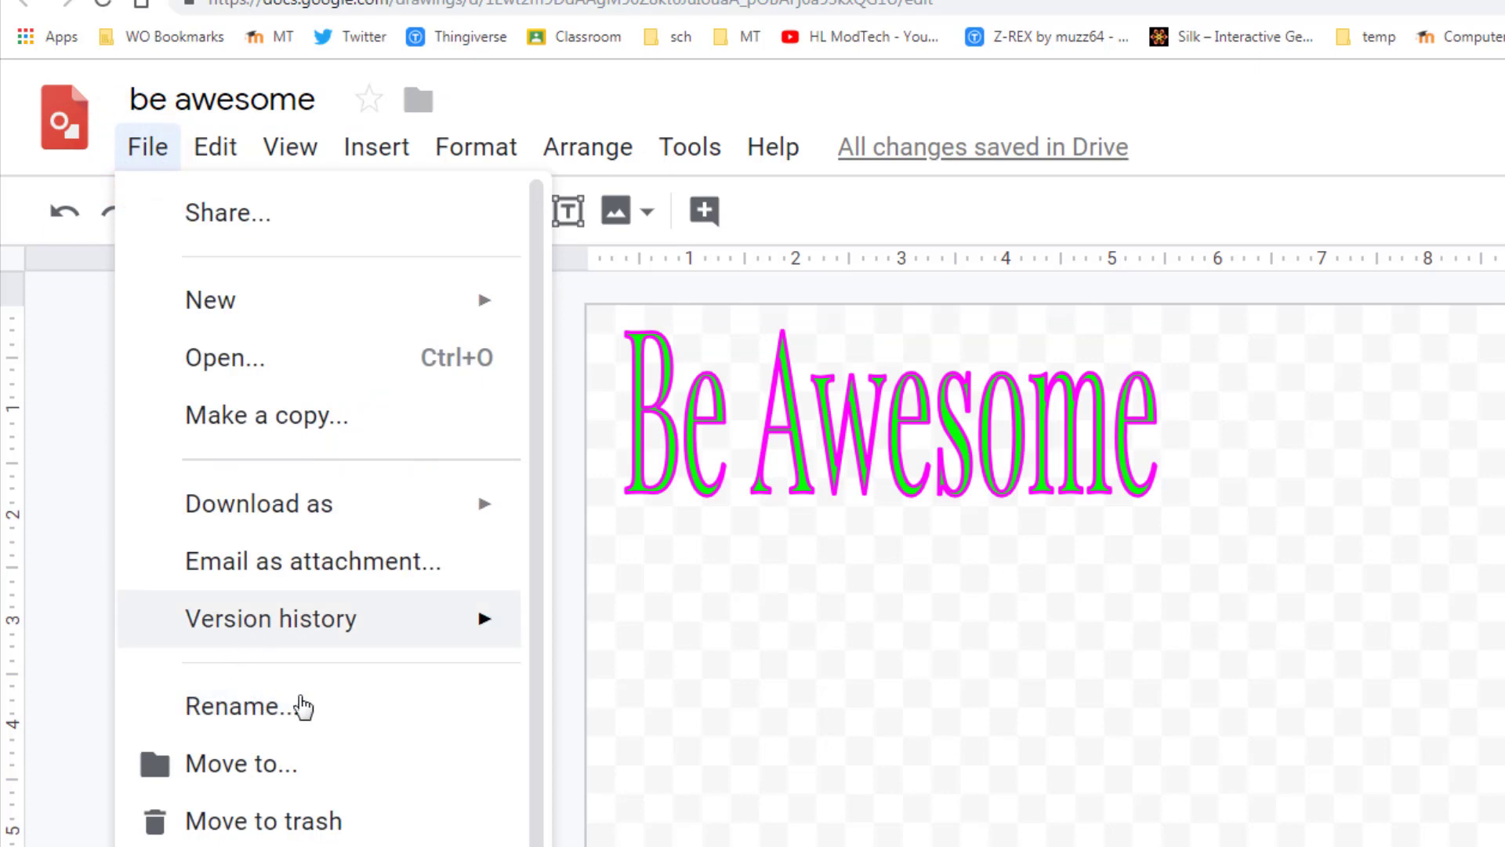
click(339, 508)
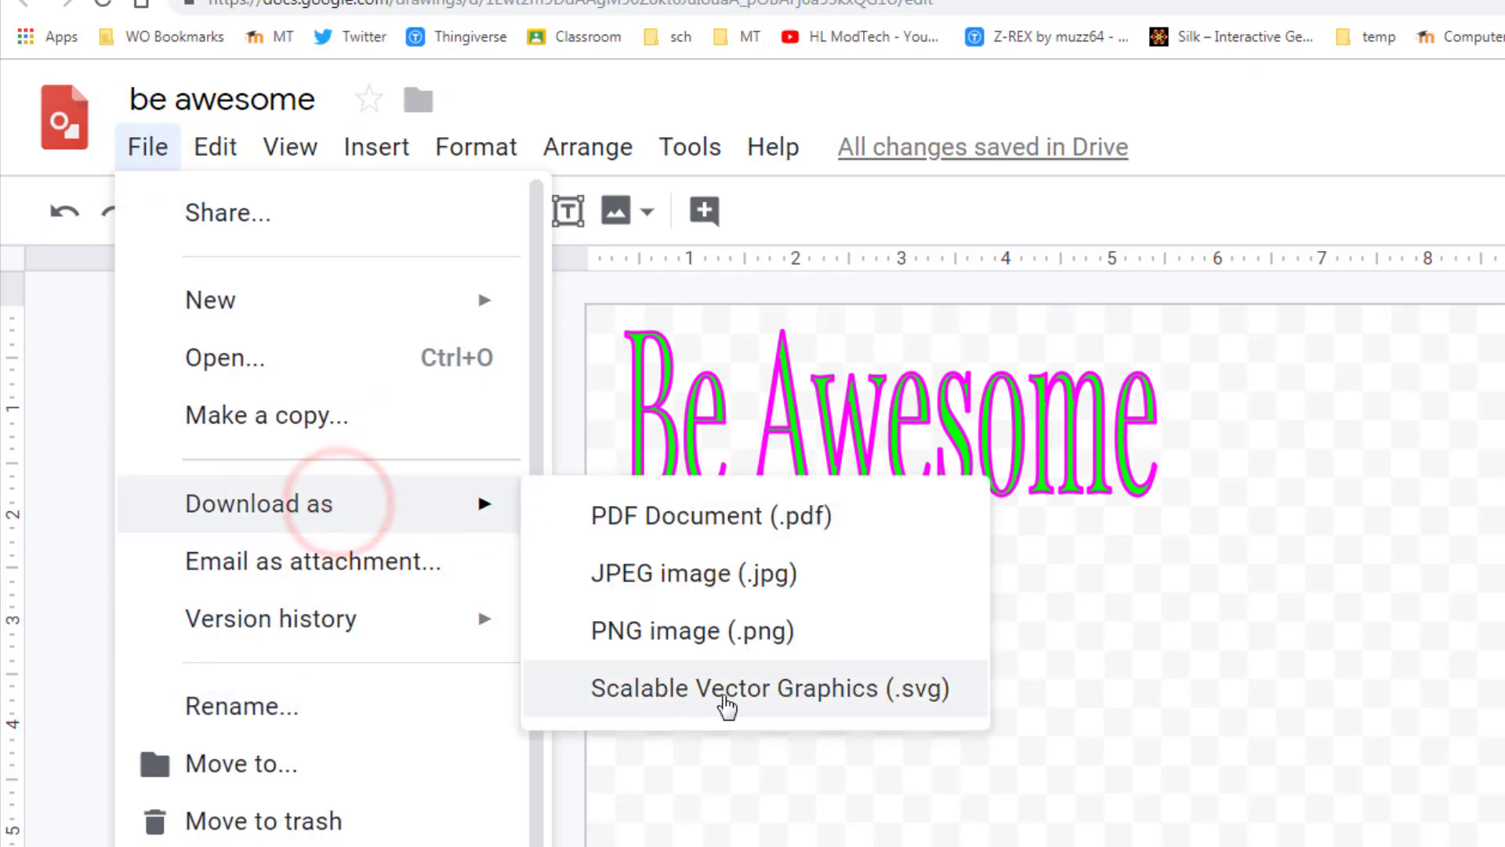
Download the drawing as 'be awesome.svg' into Desktop > MT tools > stl.
click(758, 696)
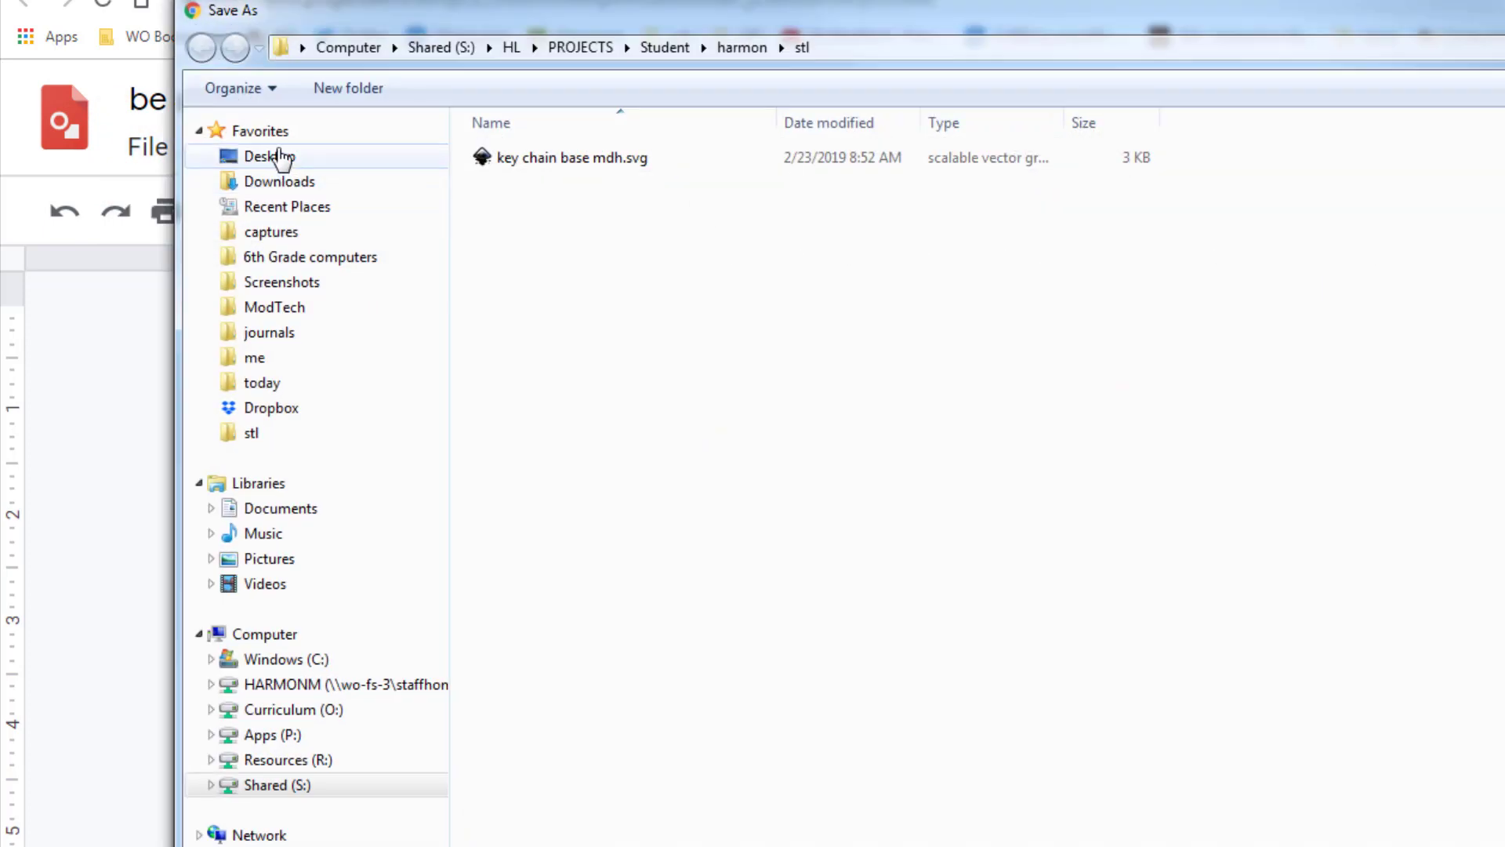
click(273, 155)
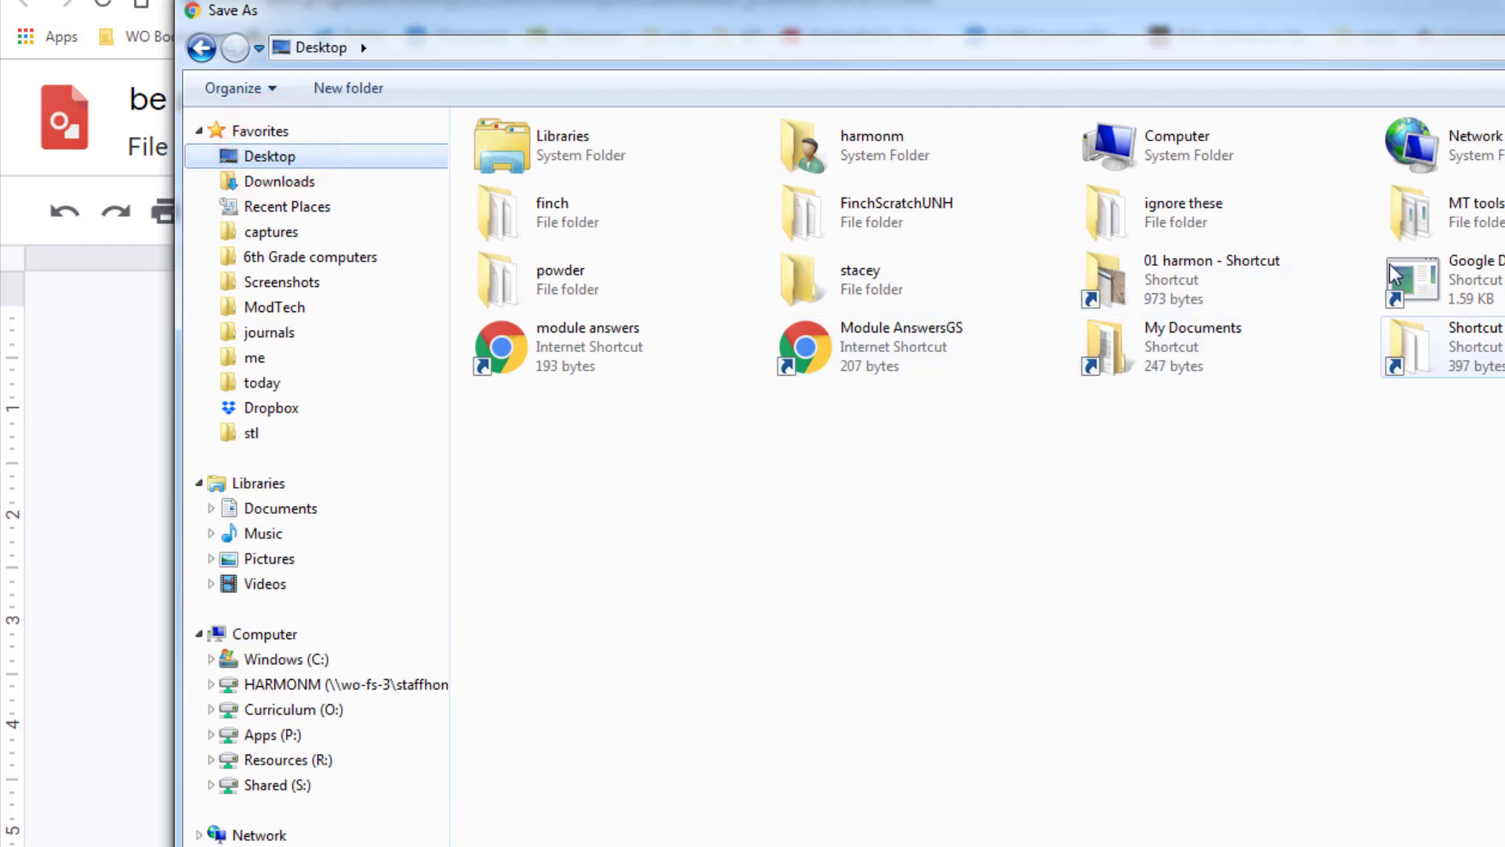
double_click(1439, 214)
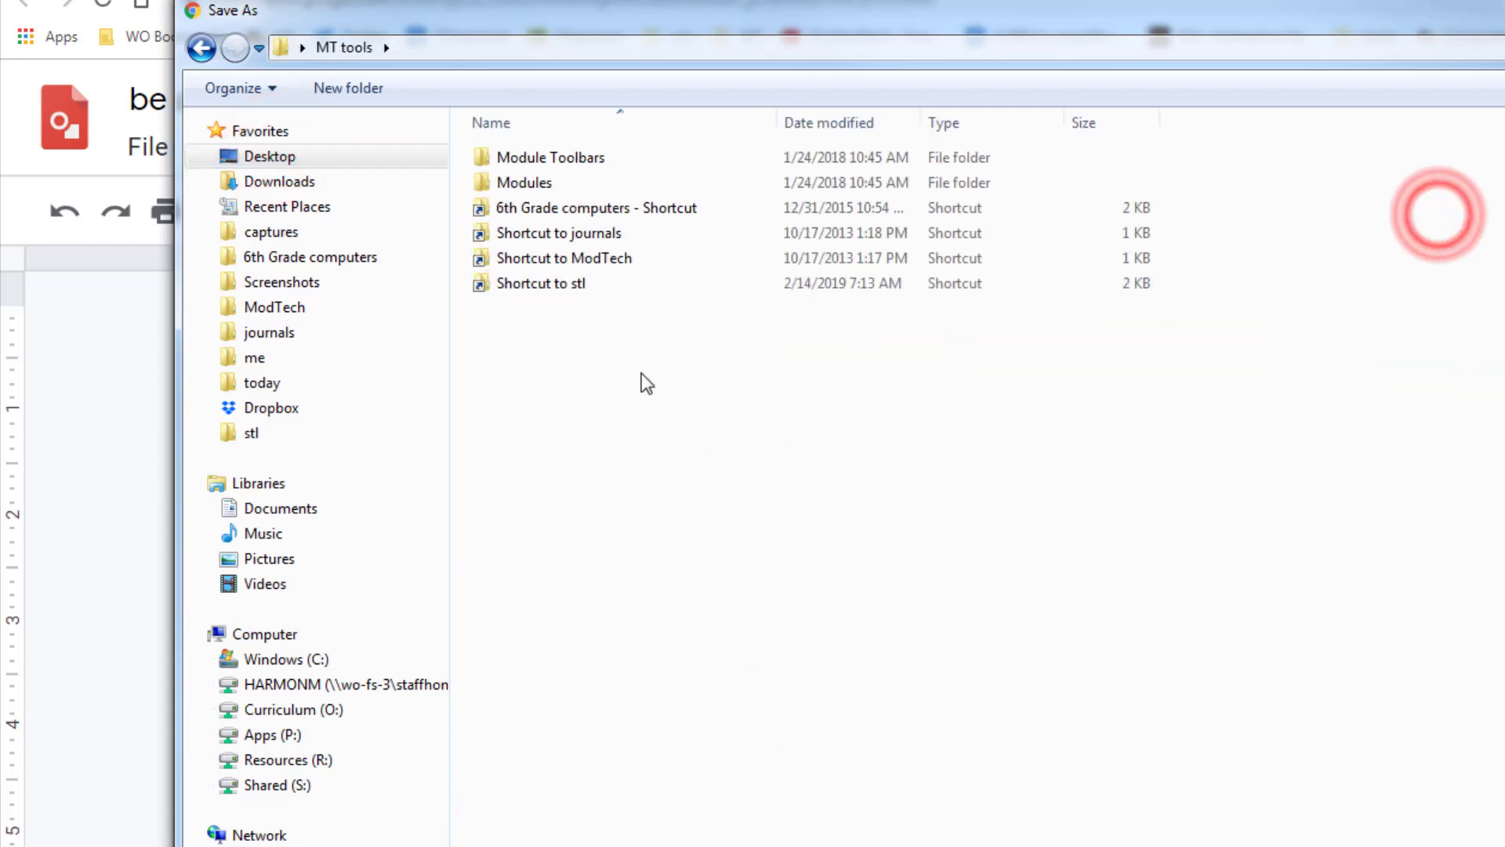
double_click(548, 283)
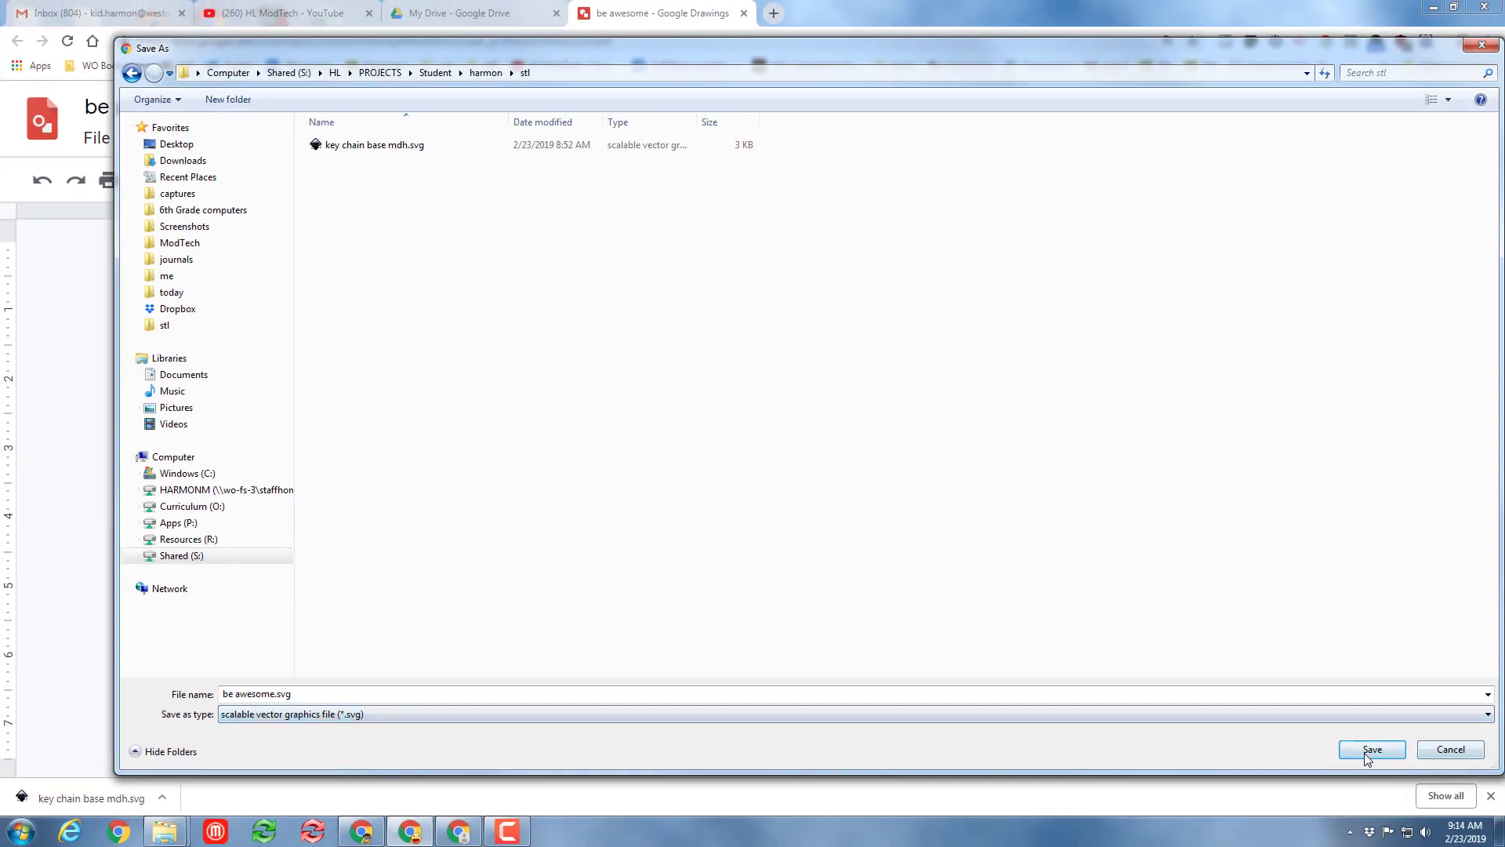
click(1372, 751)
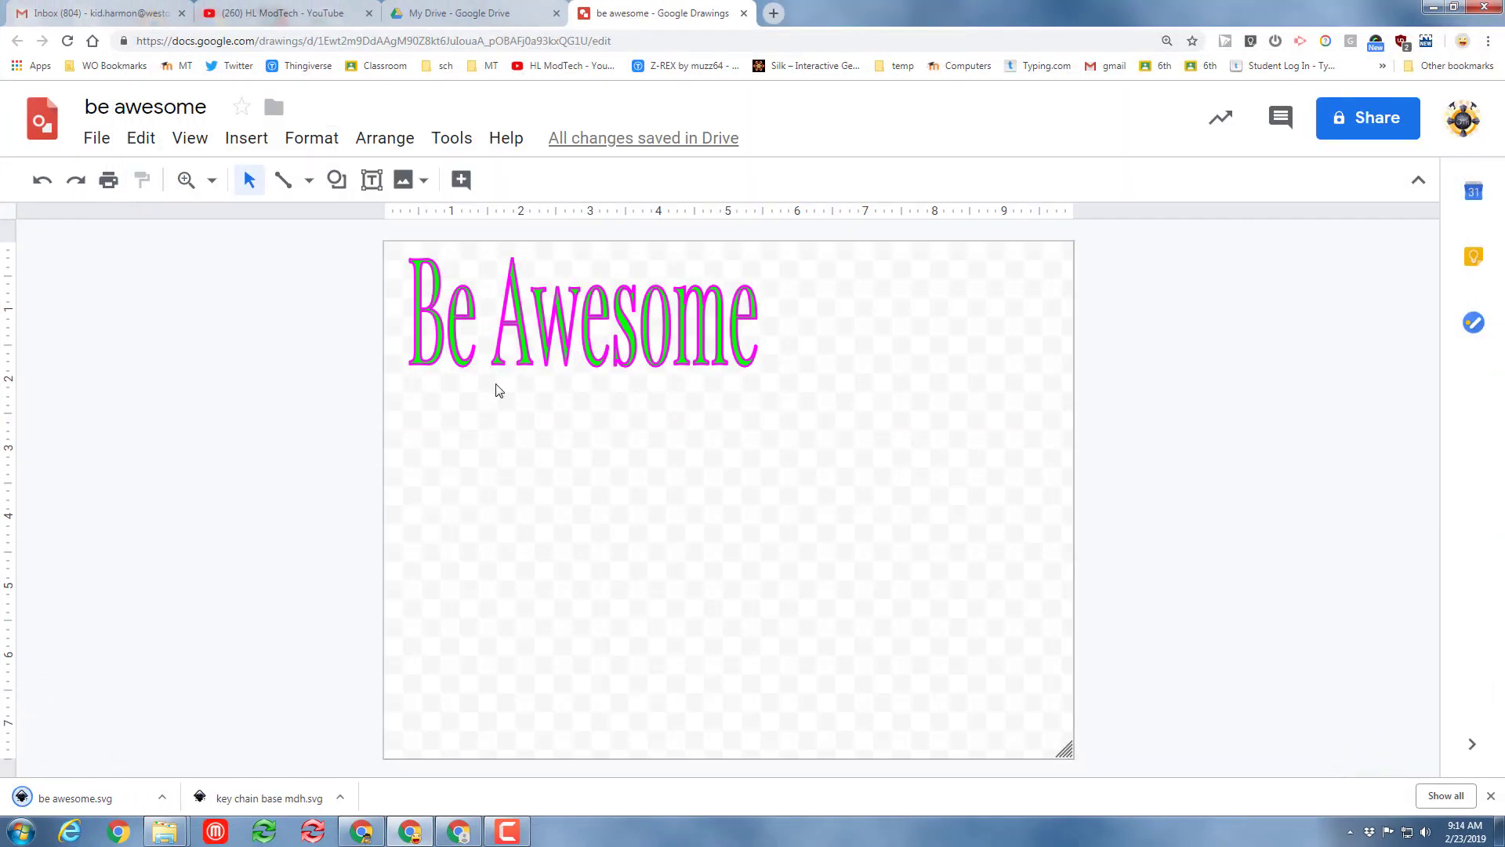